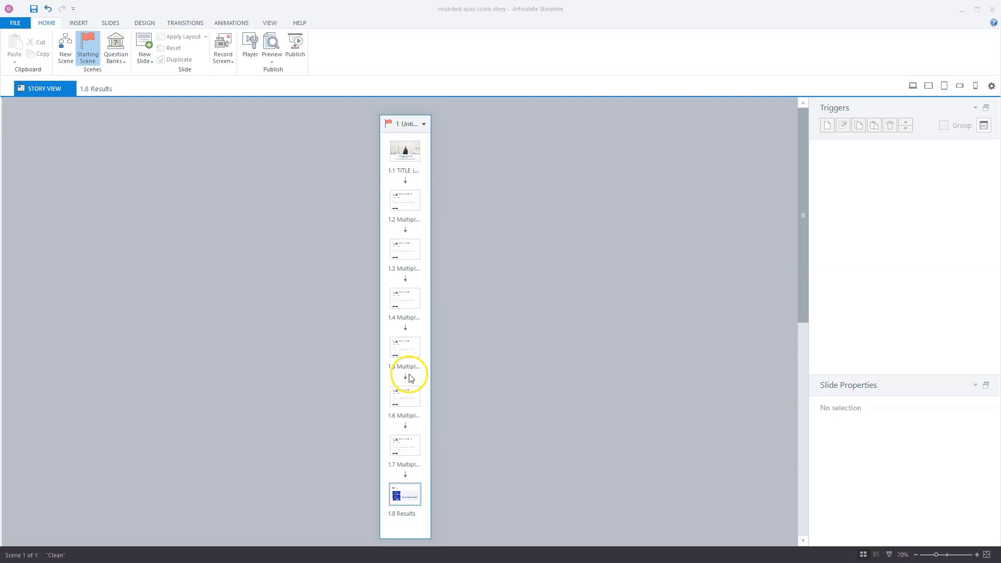
Step: Preview this quiz scene and advance past the title slide to Multiple Choice Question 1
left_click(272, 61)
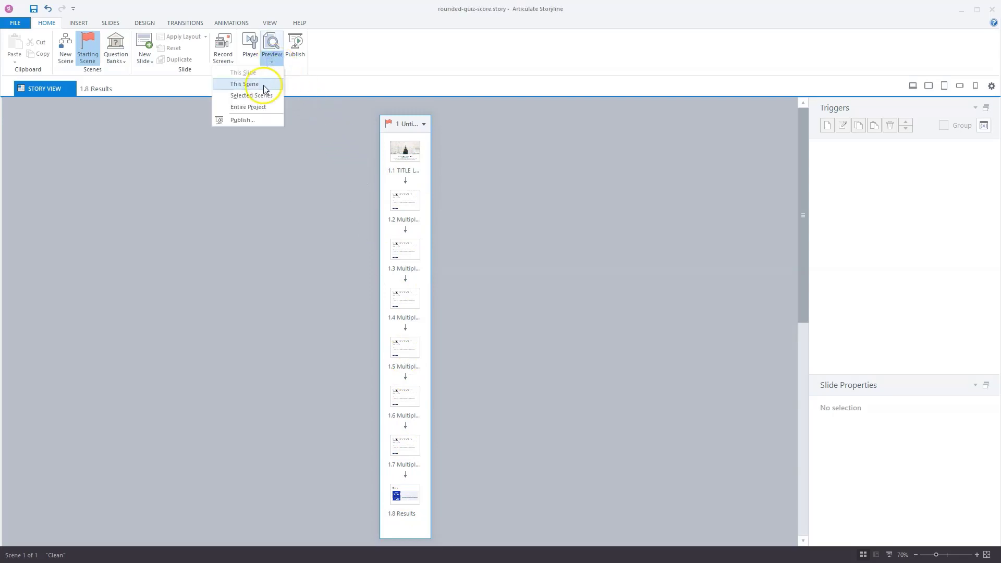
left_click(264, 85)
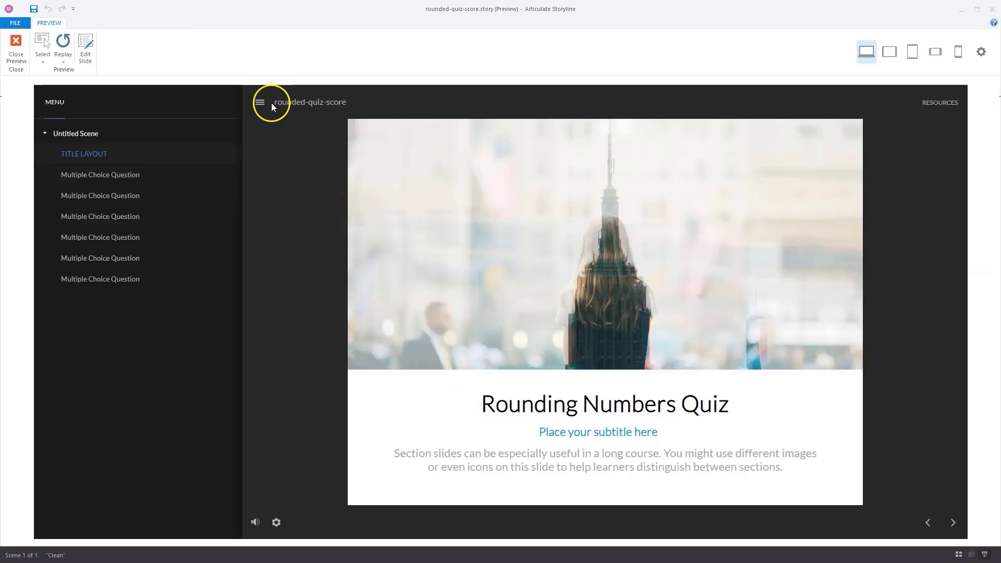
left_click(272, 103)
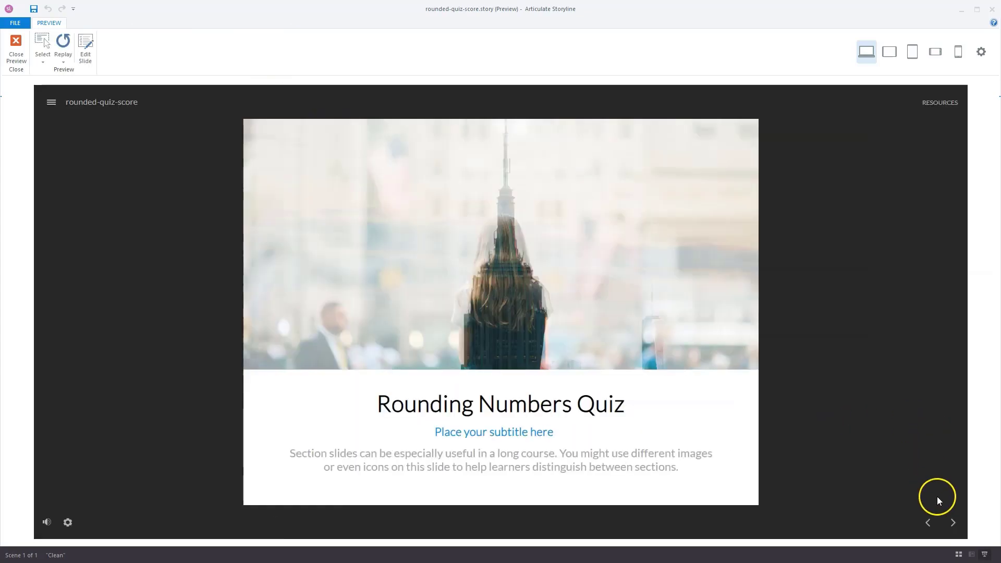
left_click(952, 523)
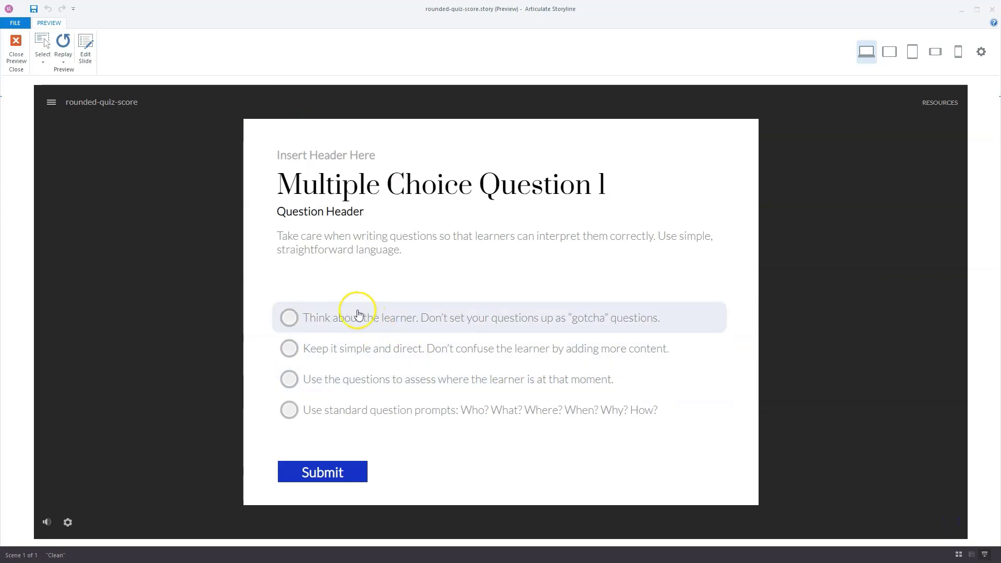
Step: Answer questions 1 and 2 with the first choice and question 3 with the fourth, submitting each
left_click(288, 317)
left_click(326, 476)
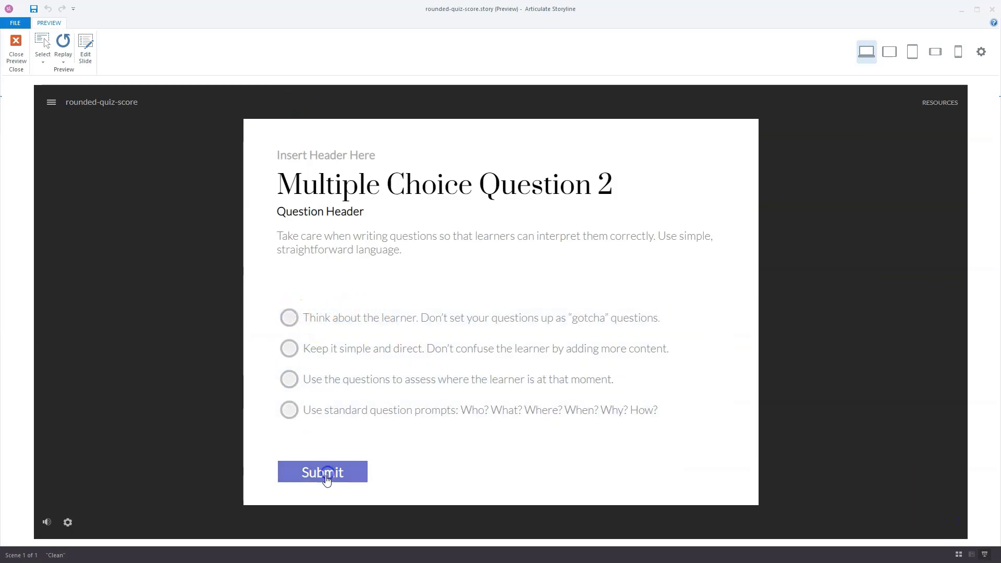
left_click(288, 317)
left_click(326, 475)
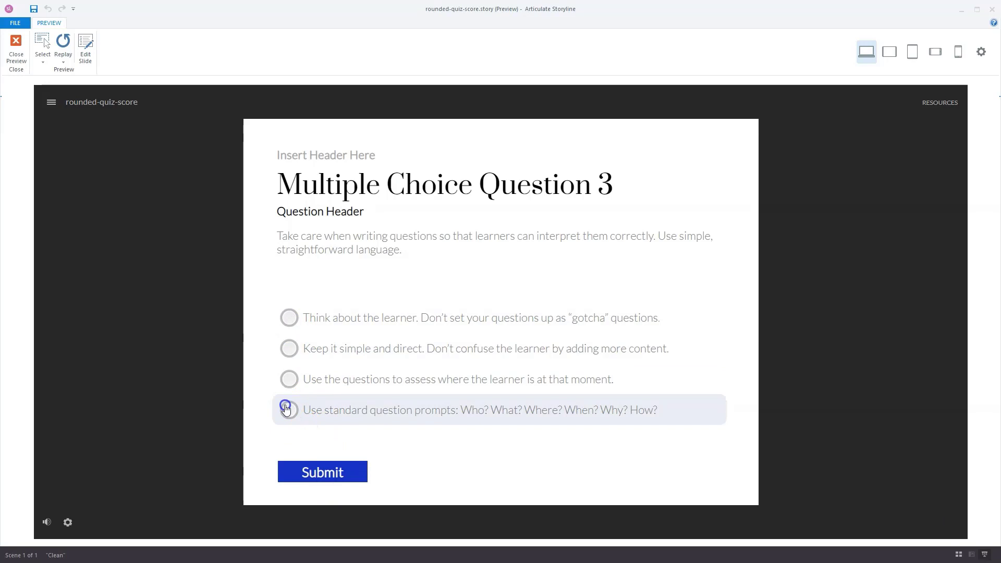
left_click(288, 410)
left_click(300, 467)
Step: Answer questions 4–6 with the fourth choice and submit to reach the 33.33 Results slide
left_click(289, 409)
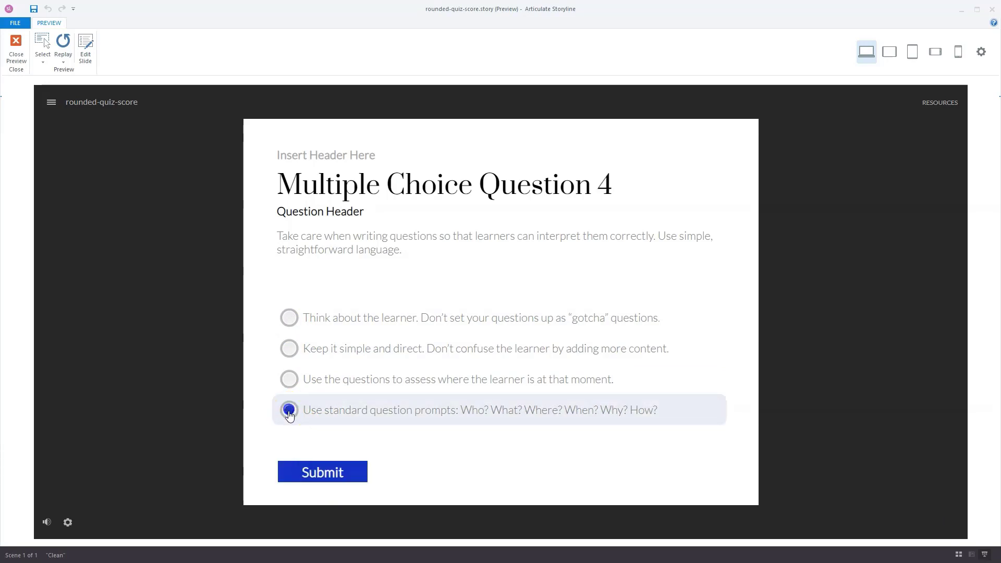
left_click(301, 472)
left_click(289, 412)
left_click(306, 473)
left_click(295, 426)
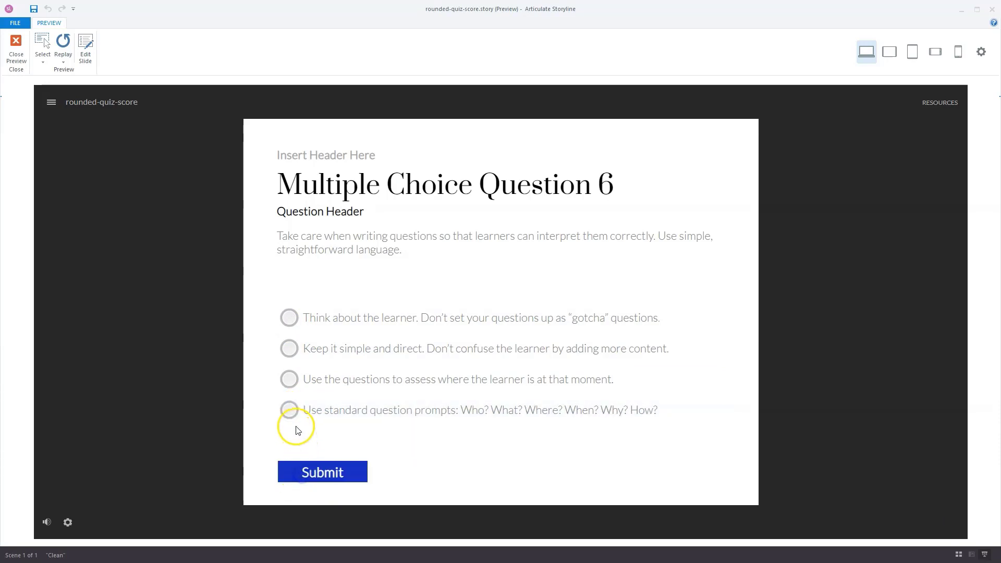
left_click(299, 433)
left_click(327, 473)
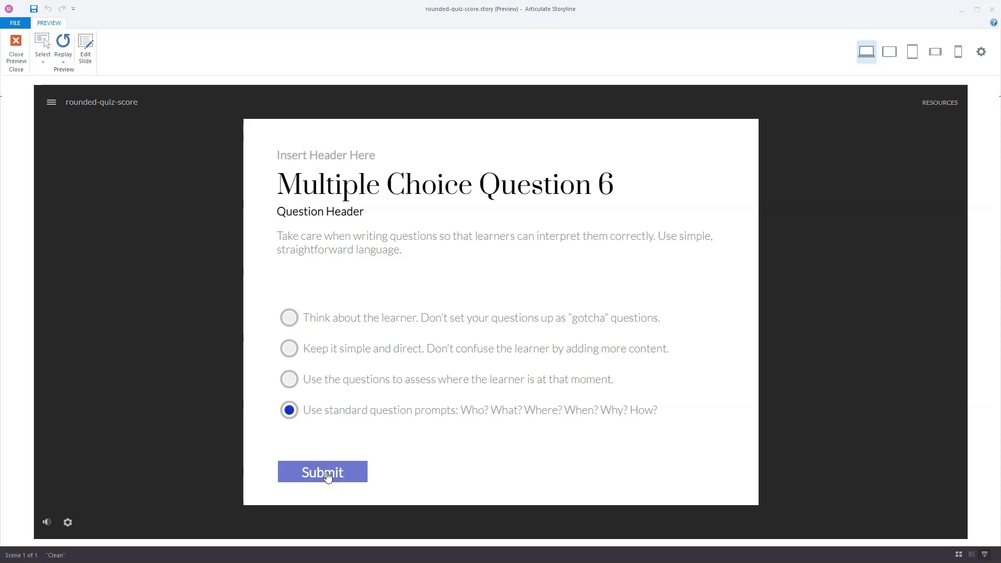
left_click(327, 475)
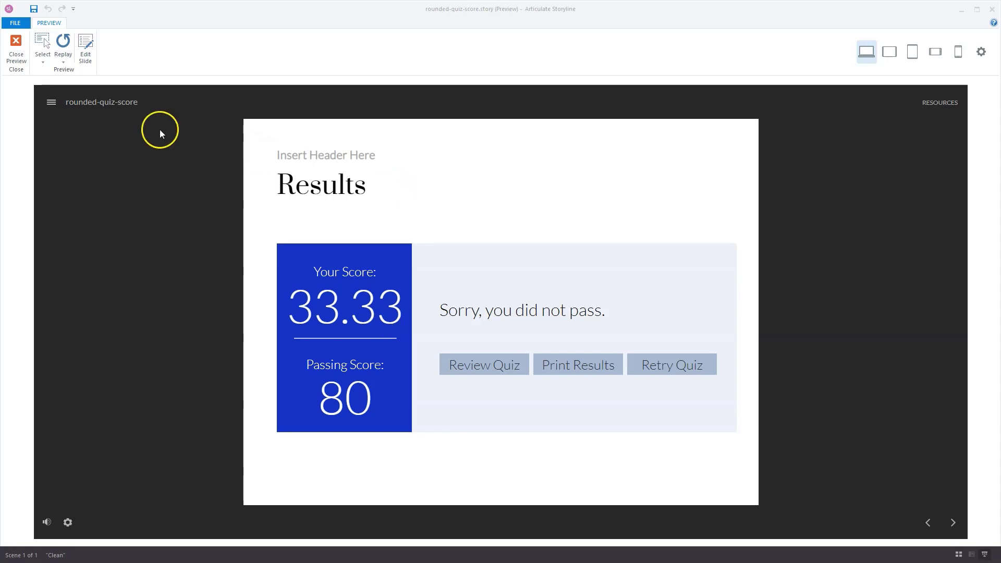
Step: Close the preview, open slide 1.8 Results and bring its triggers into view
left_click(15, 60)
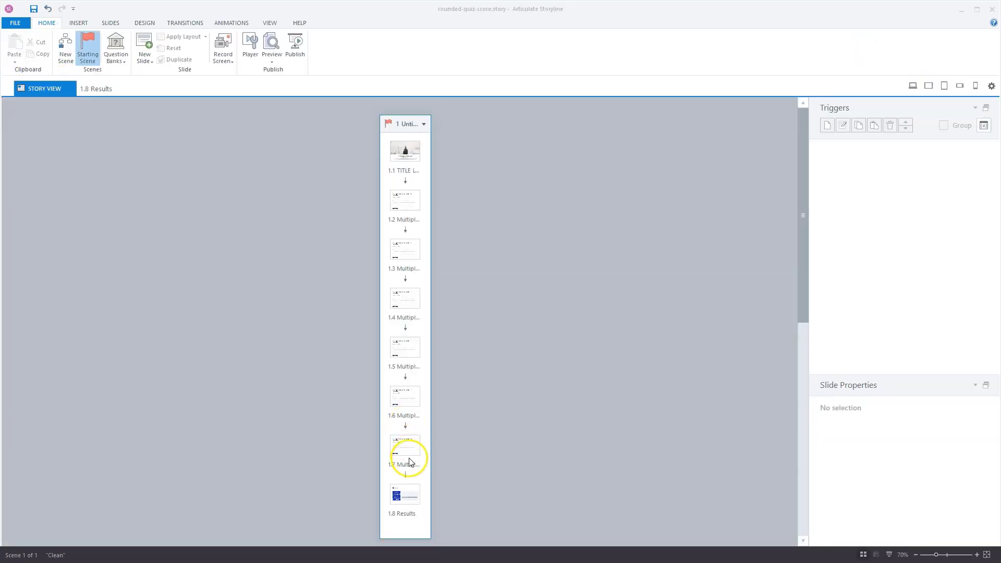
double_click(406, 495)
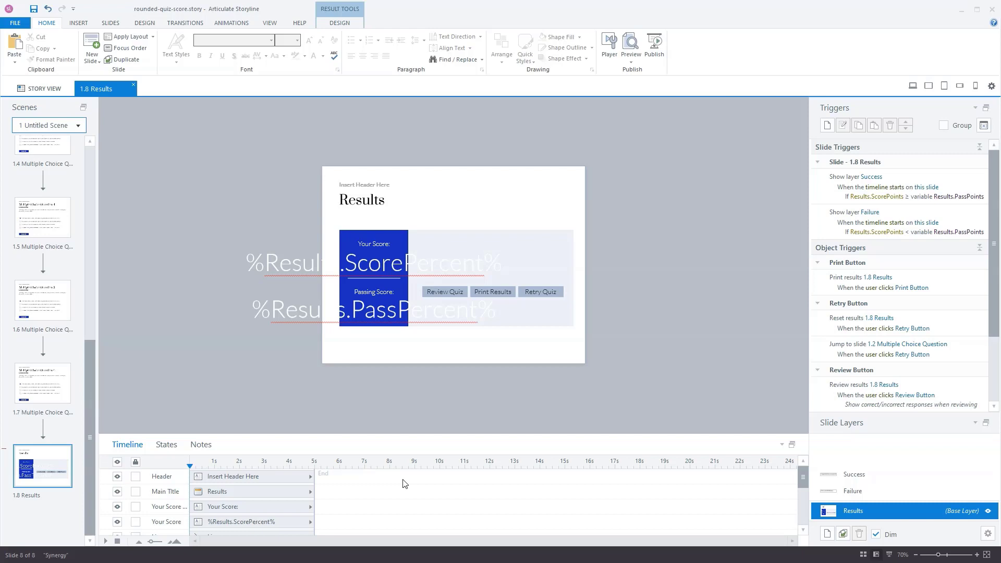
left_click(568, 428)
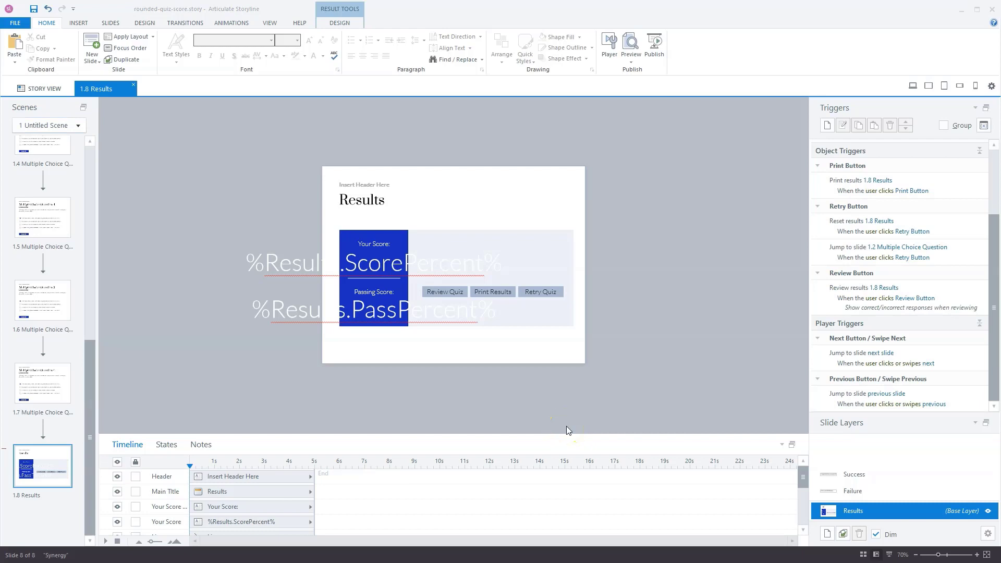
Step: Create a Number project variable named floorscore, default 0, and save the variables list
left_click(984, 125)
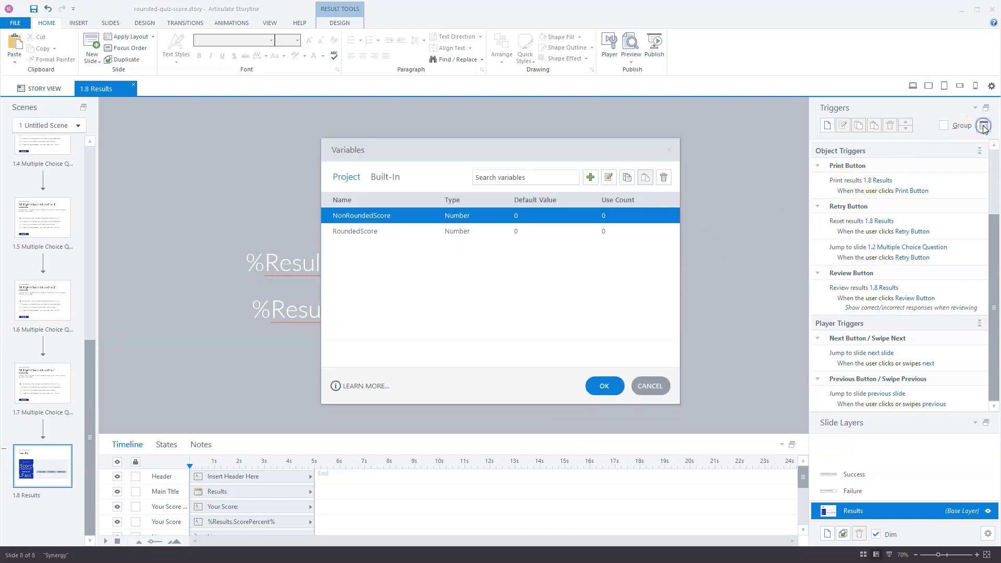
left_click(591, 177)
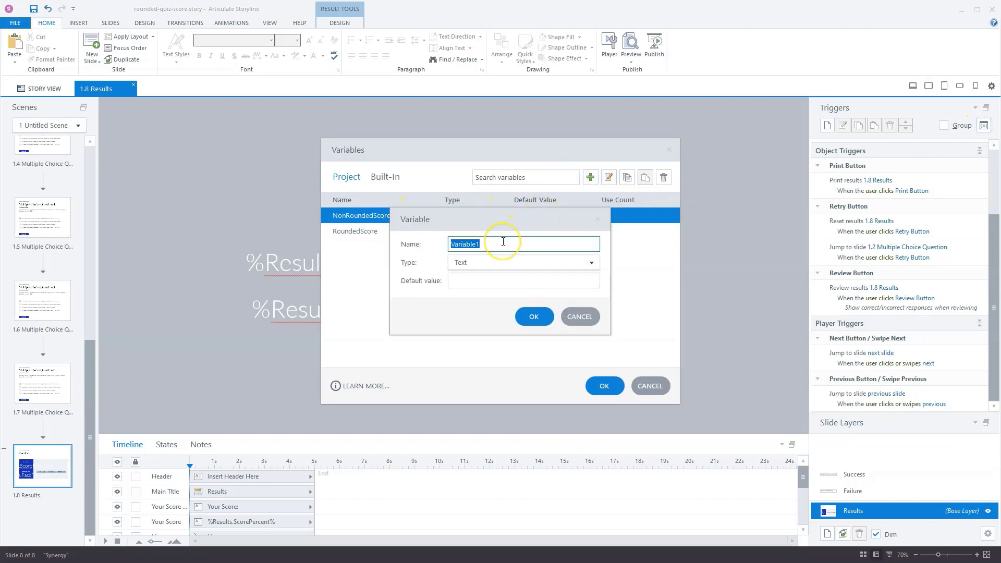
type("floorscore")
left_click(484, 267)
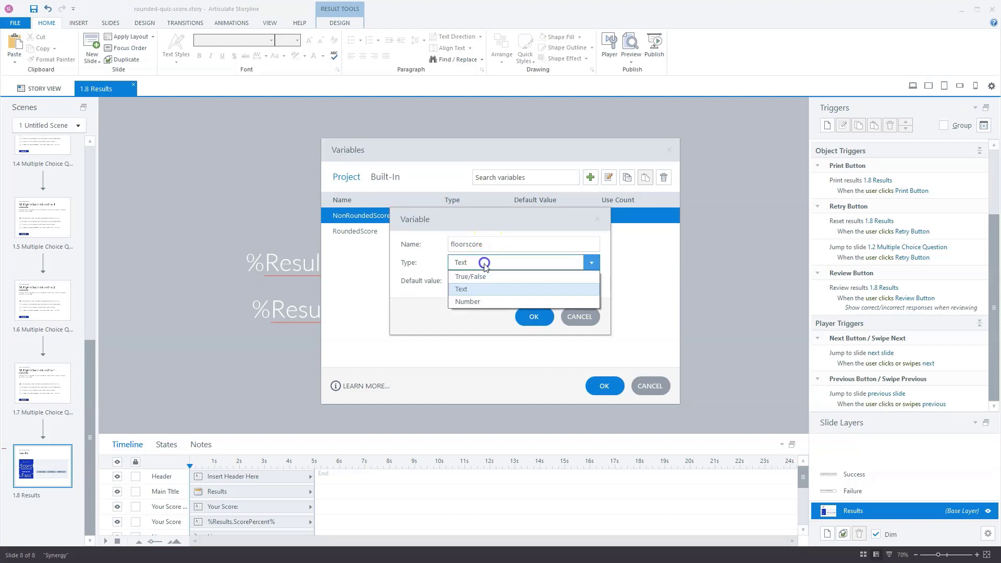
left_click(485, 299)
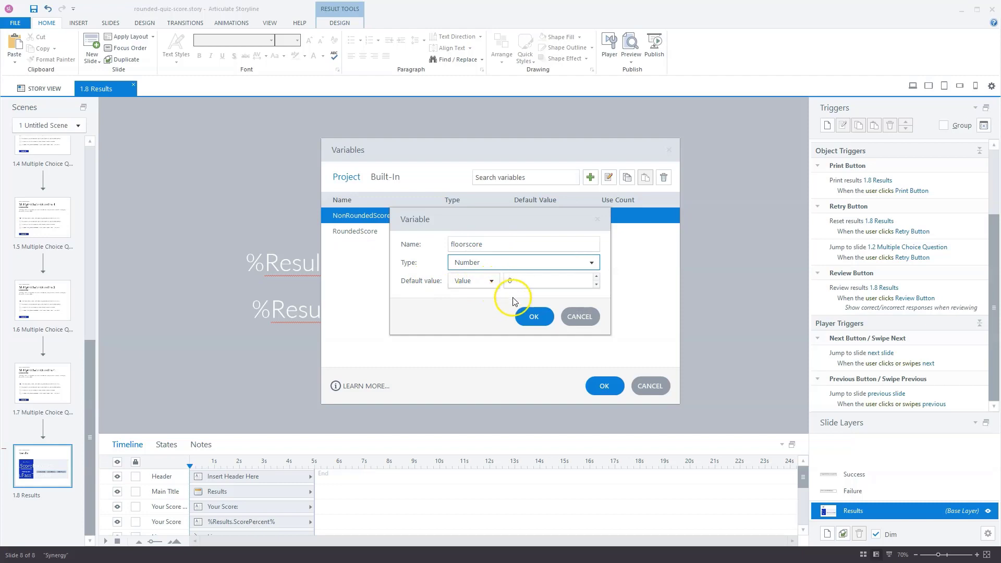
left_click(535, 317)
left_click(604, 386)
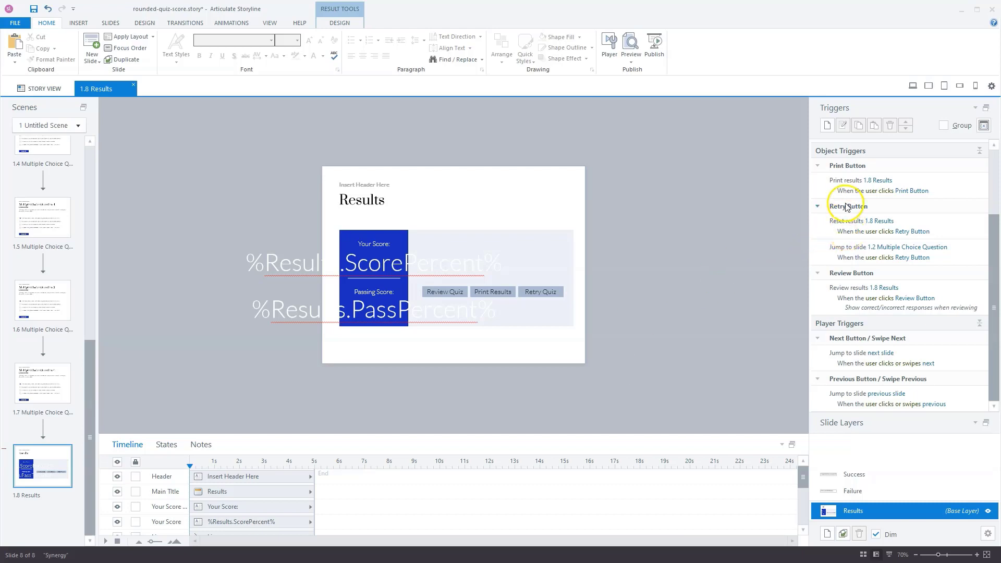
Step: Add an Adjust variable trigger setting floorscore to 100 when the timeline starts
mouse_move(838, 189)
left_click(828, 127)
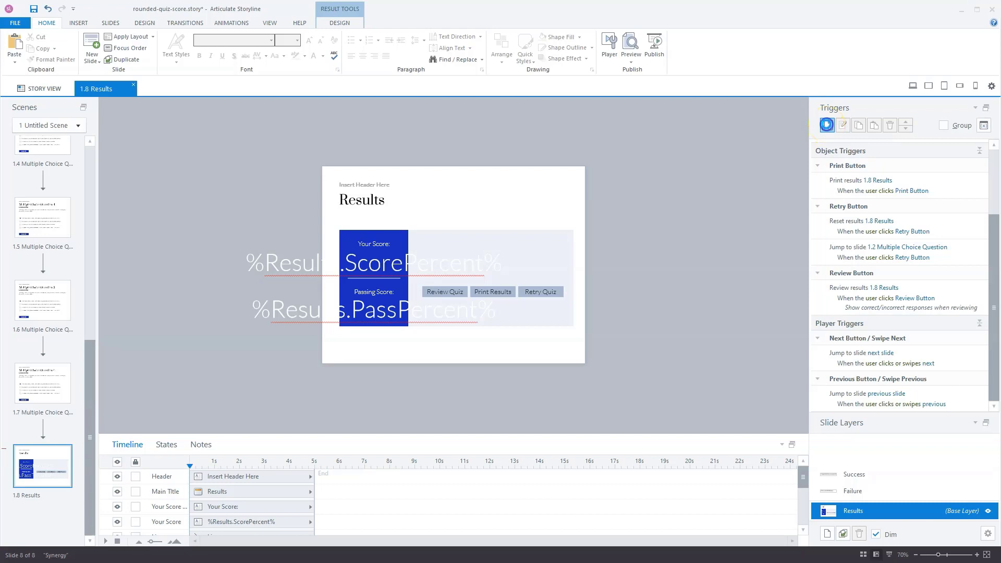
left_click(512, 279)
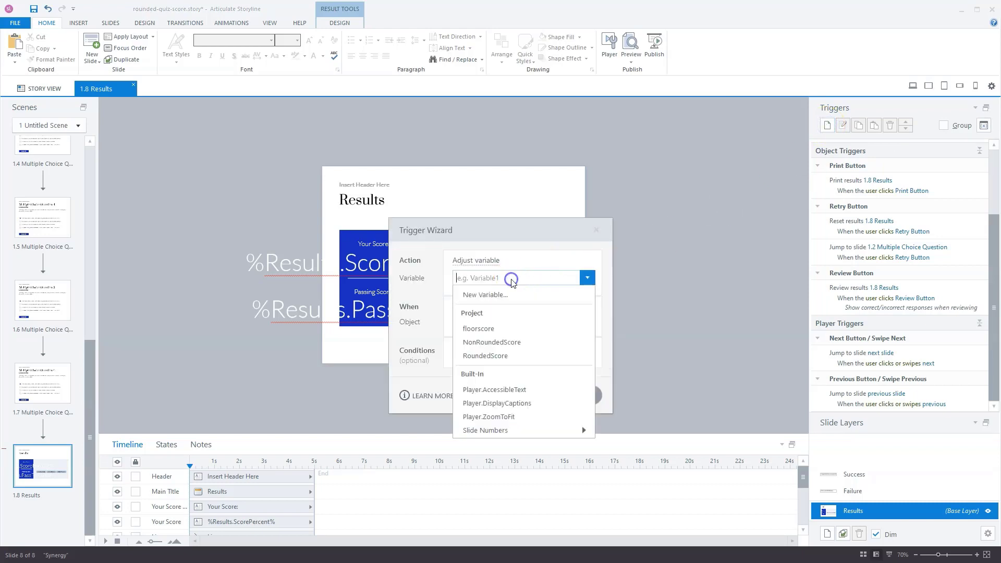
left_click(494, 326)
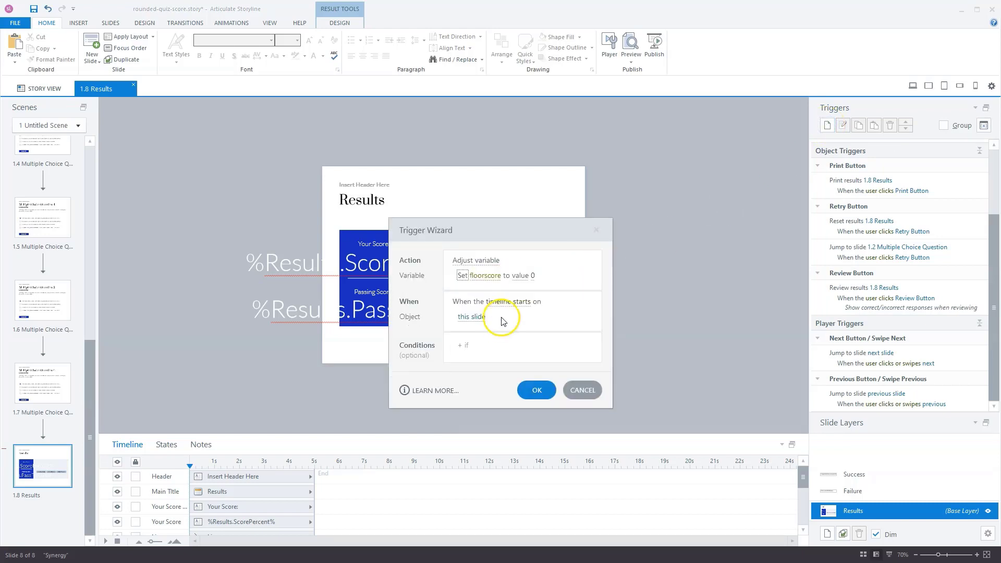
left_click(533, 275)
type("100")
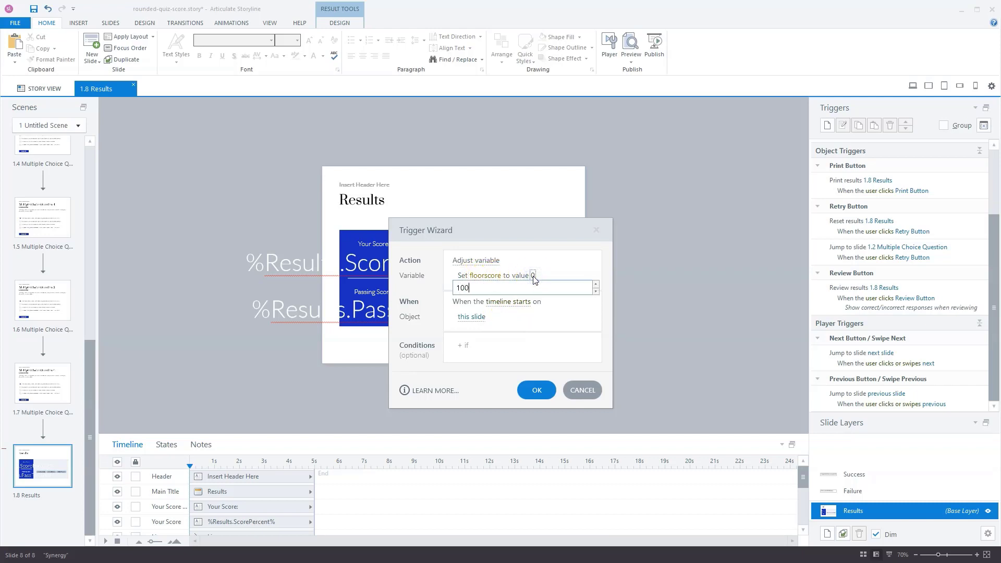
left_click(501, 313)
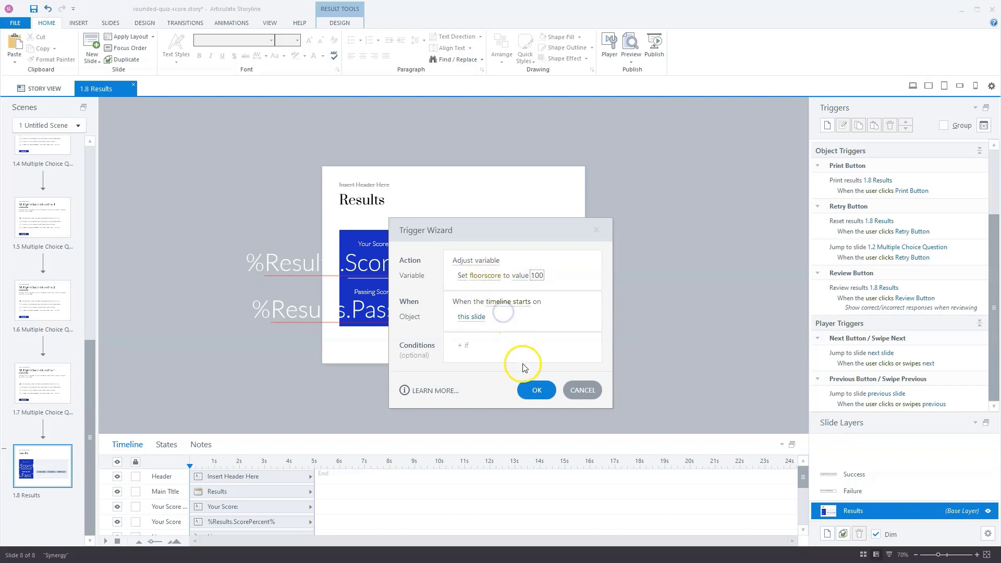
left_click(536, 389)
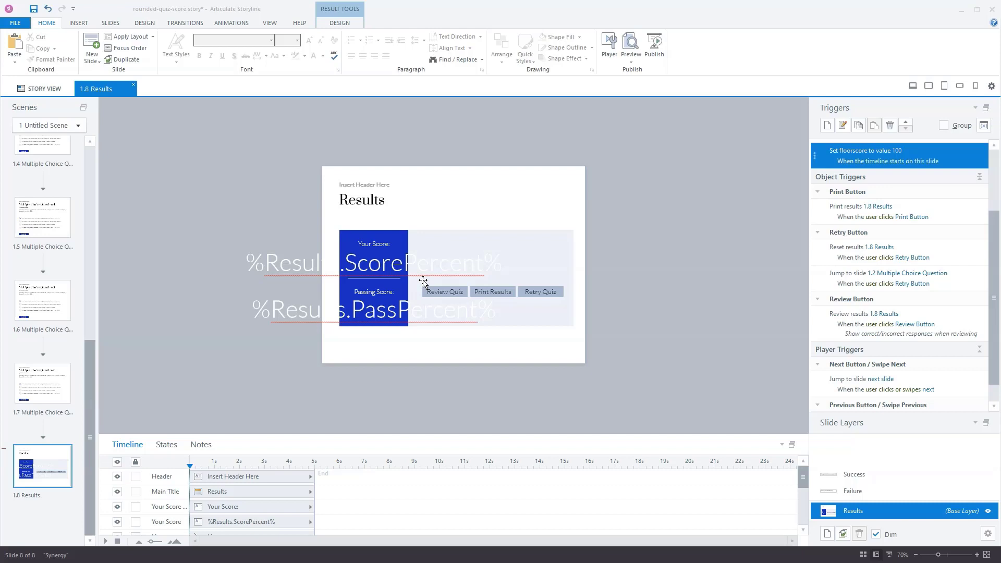
Step: Make the trigger subtract 1 from floorscore whenever the floorscore variable changes
left_click(843, 125)
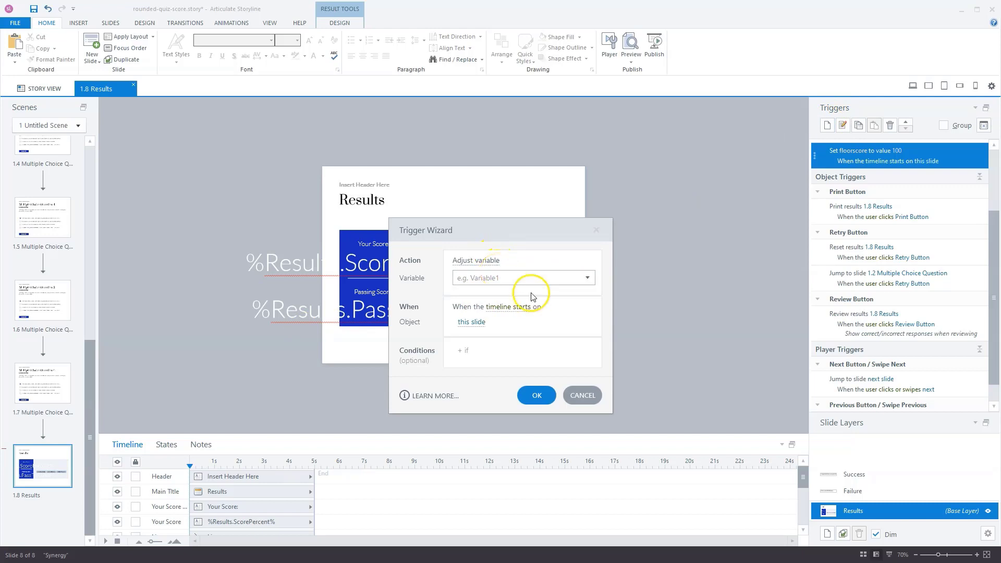
left_click(519, 277)
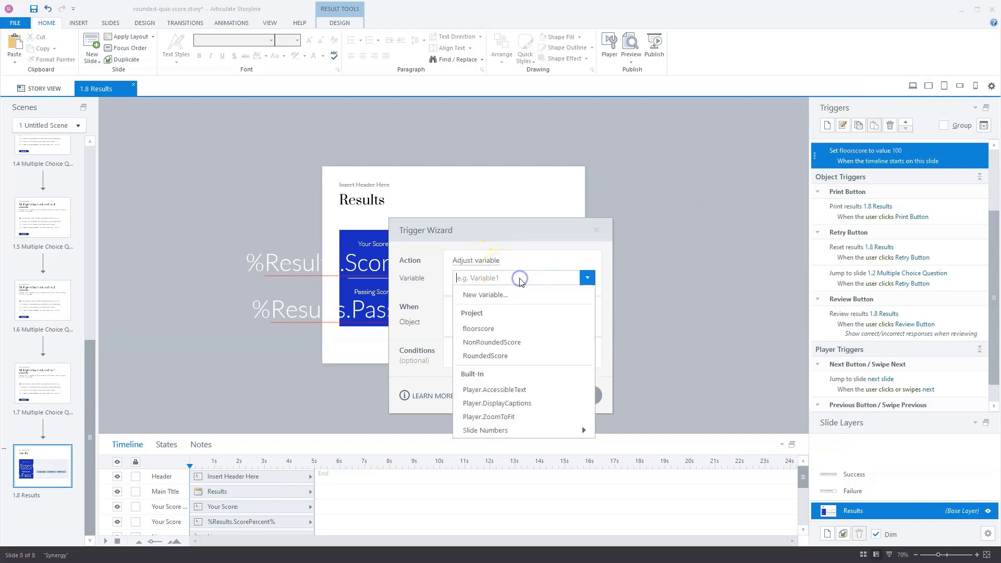
left_click(493, 328)
left_click(463, 276)
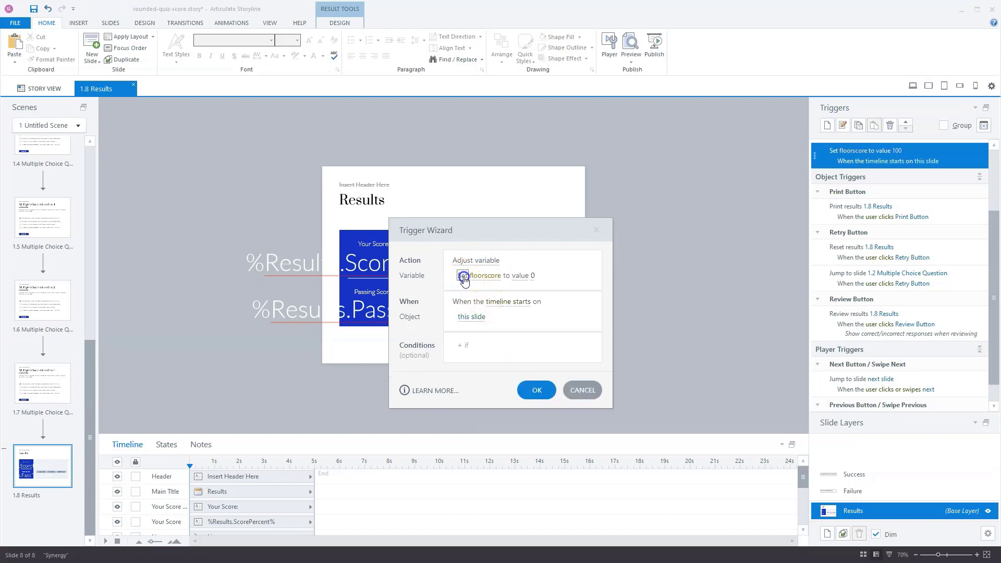
left_click(475, 305)
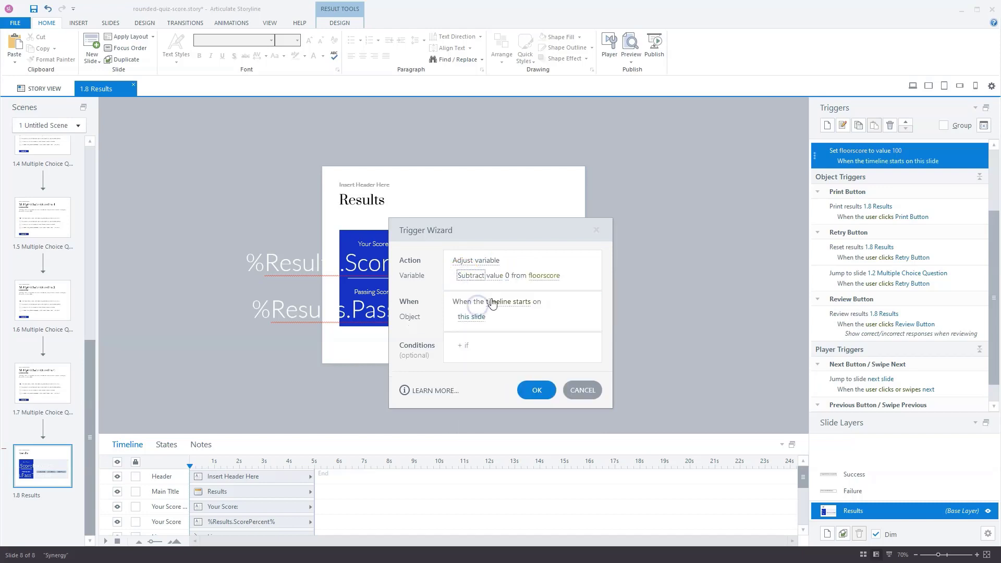
left_click(508, 276)
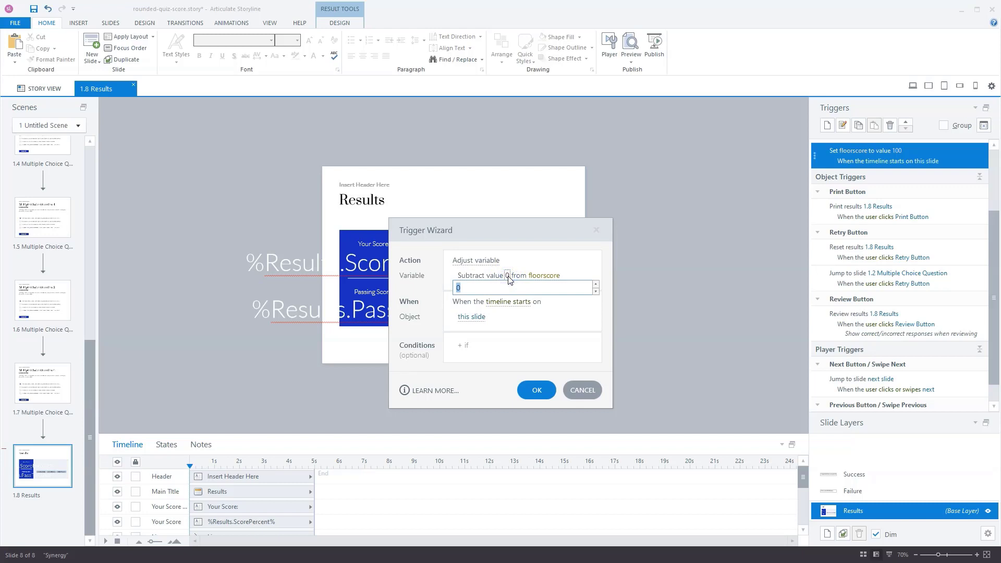
type("1")
left_click(502, 316)
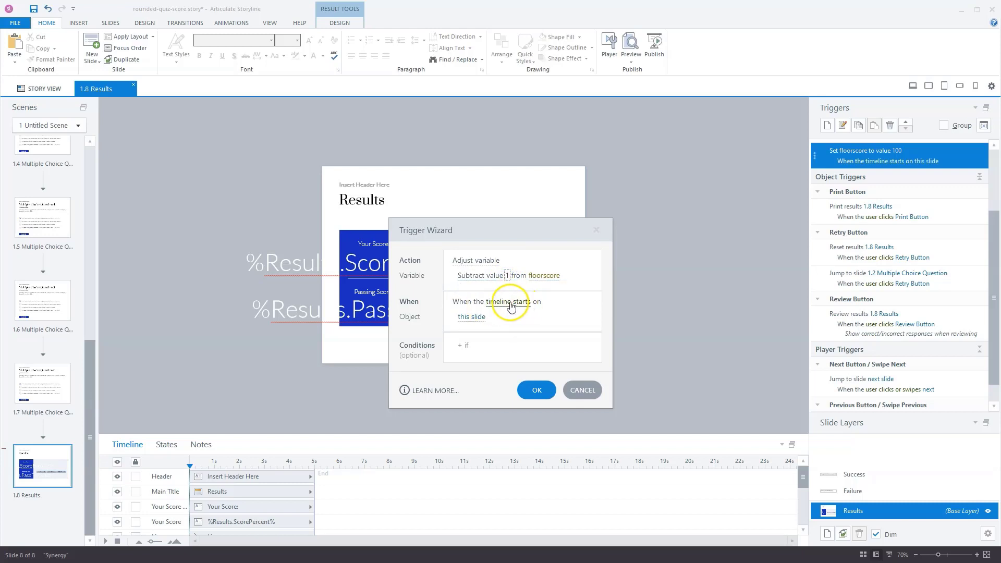
left_click(508, 302)
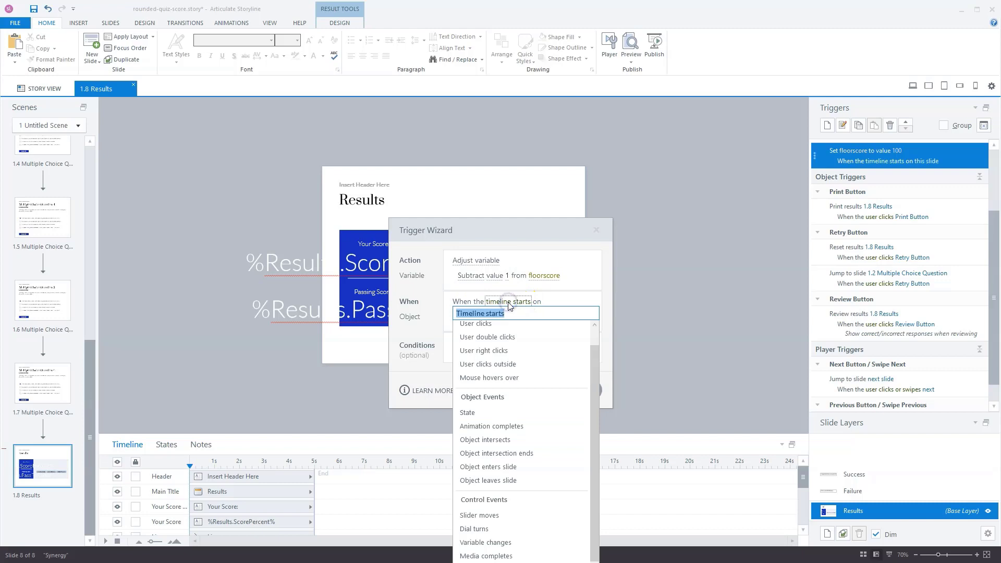
left_click(508, 542)
left_click(488, 320)
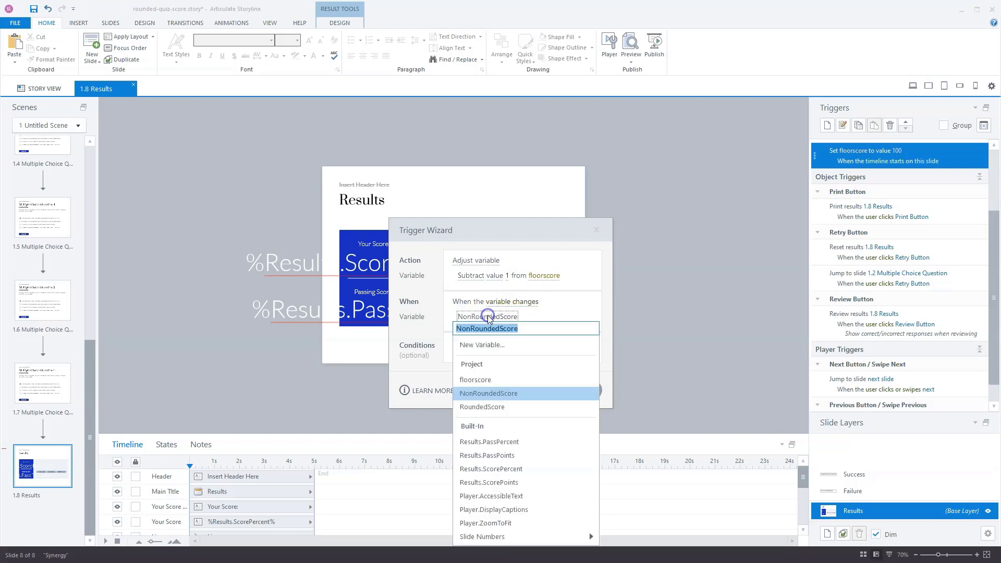
left_click(480, 385)
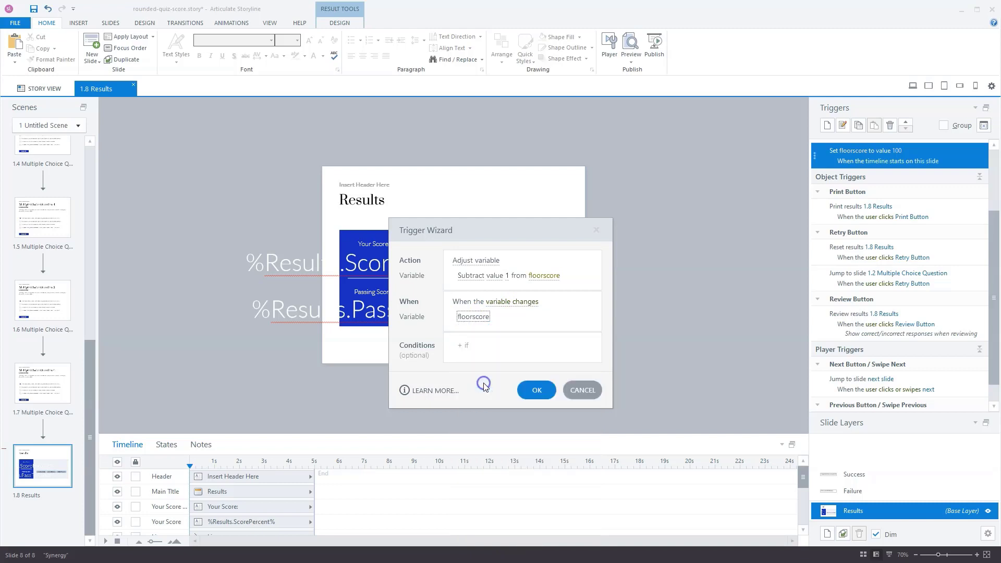
Step: Add the condition floorscore > Results.ScorePercent and save the trigger
left_click(470, 345)
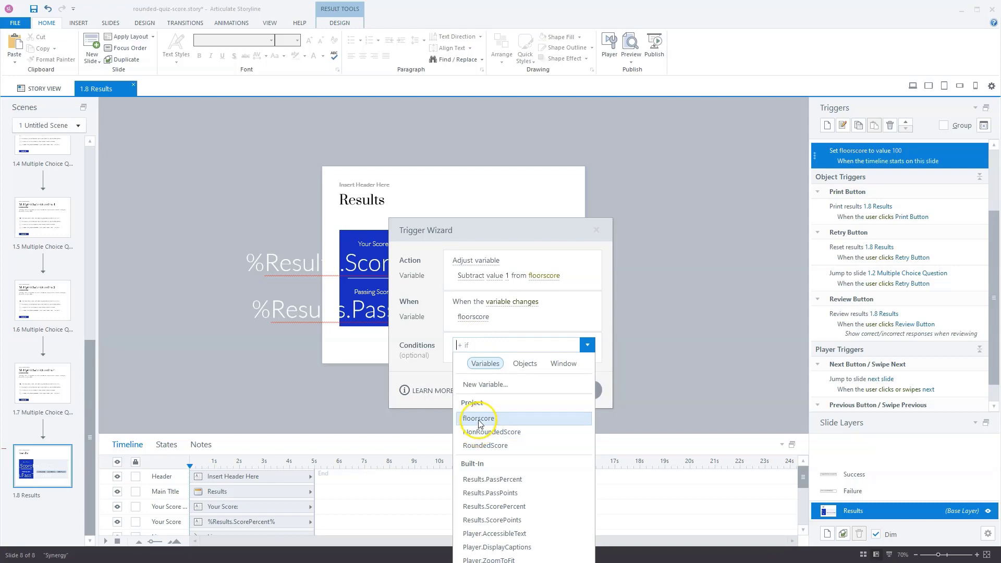
left_click(478, 418)
left_click(495, 344)
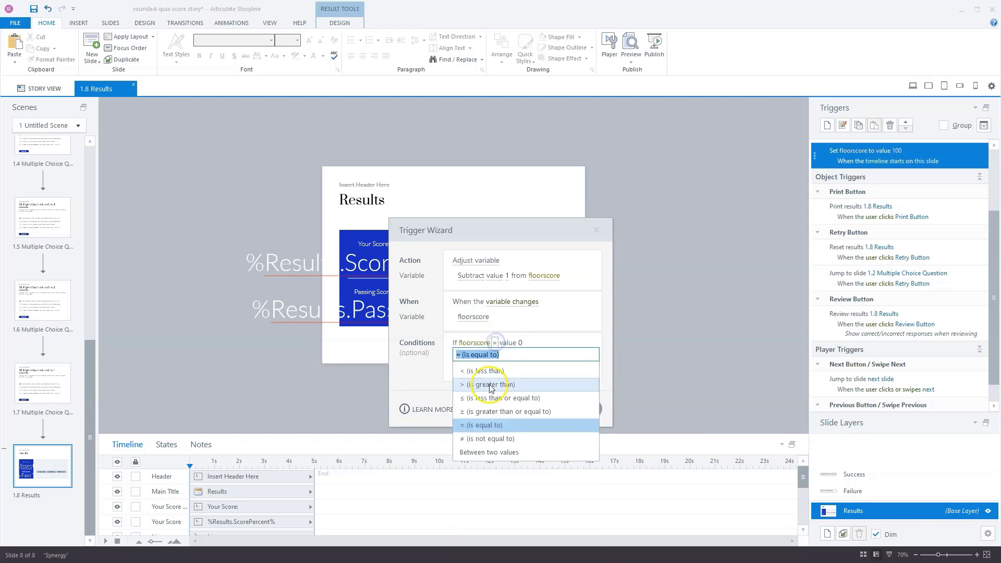
left_click(495, 377)
left_click(520, 343)
left_click(508, 343)
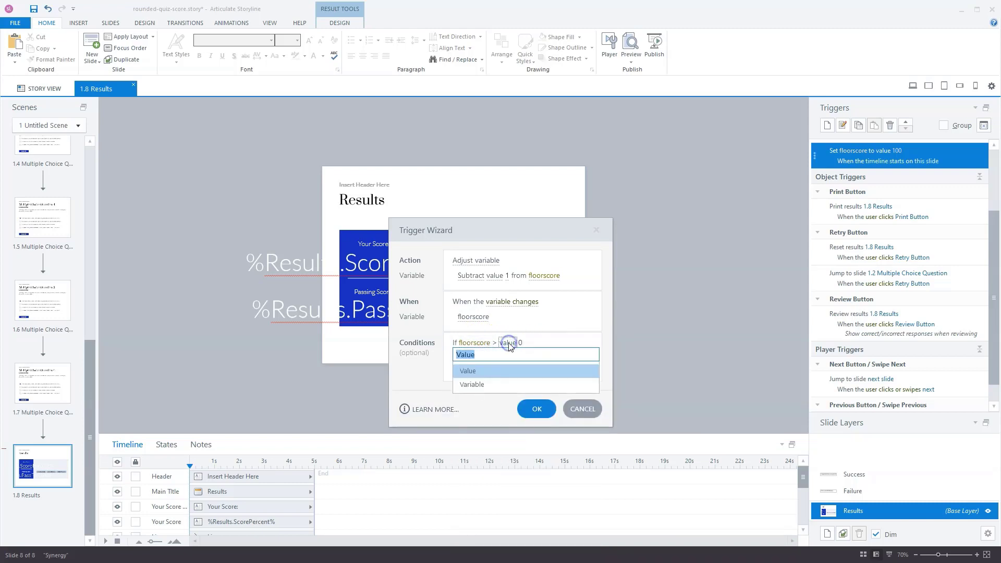
left_click(482, 385)
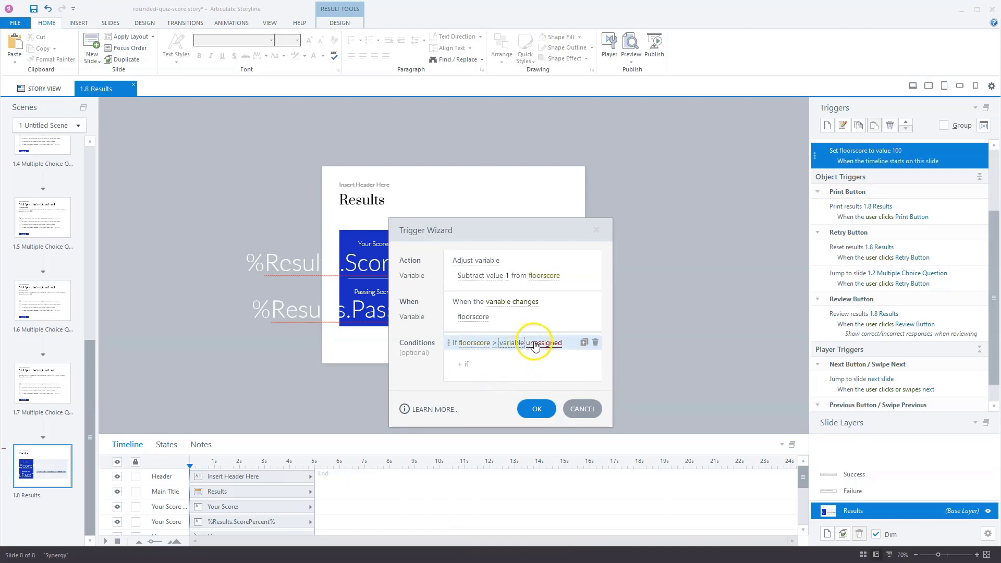
left_click(538, 343)
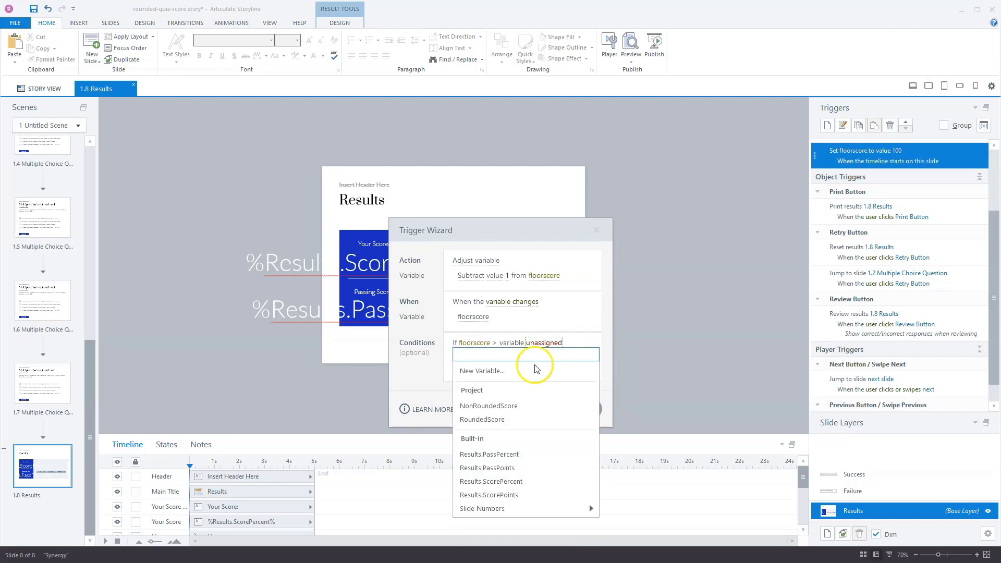
left_click(520, 481)
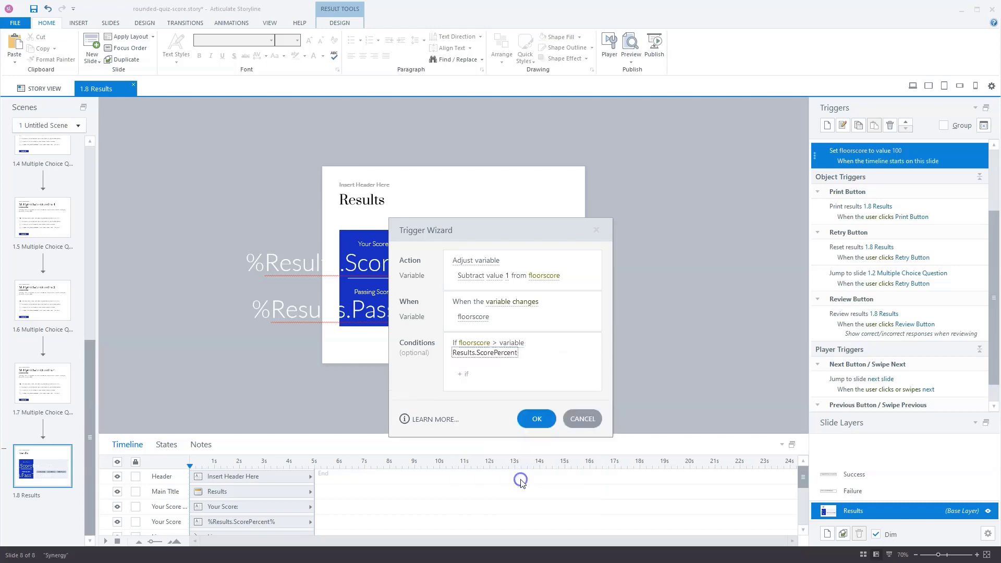
left_click(539, 419)
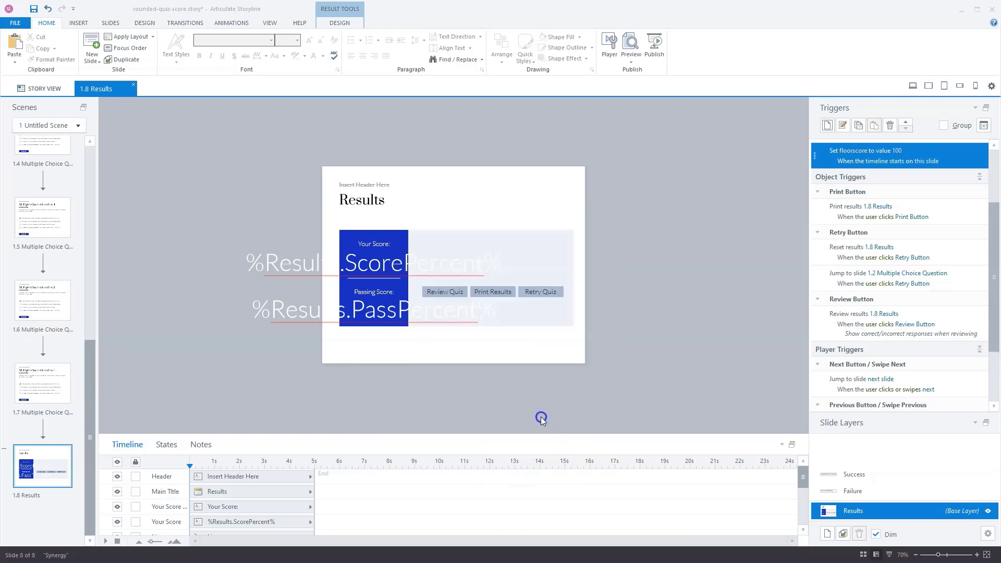
left_click(520, 397)
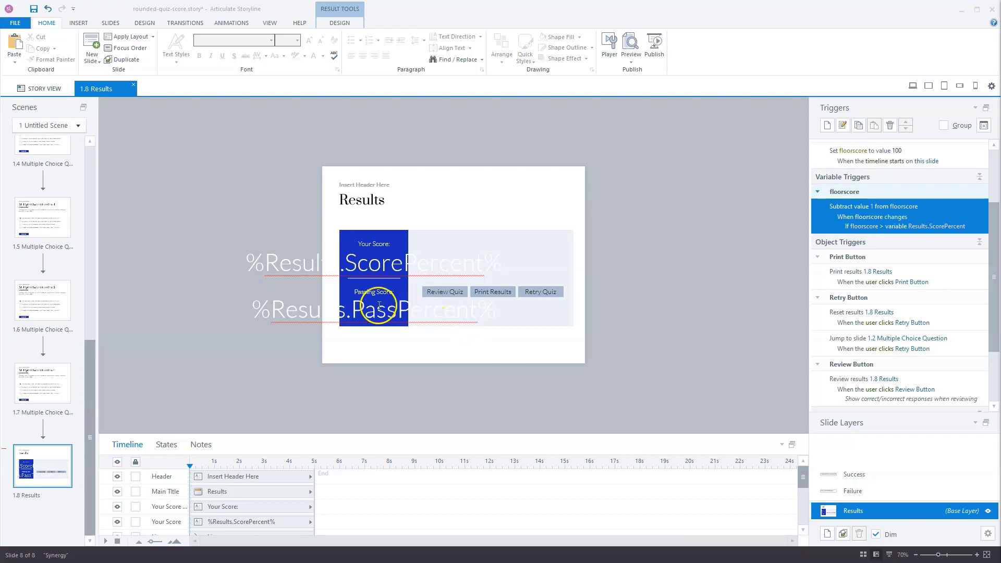
Step: Replace Results.PassPercent with floorscore in the passing-score text box
left_click(443, 317)
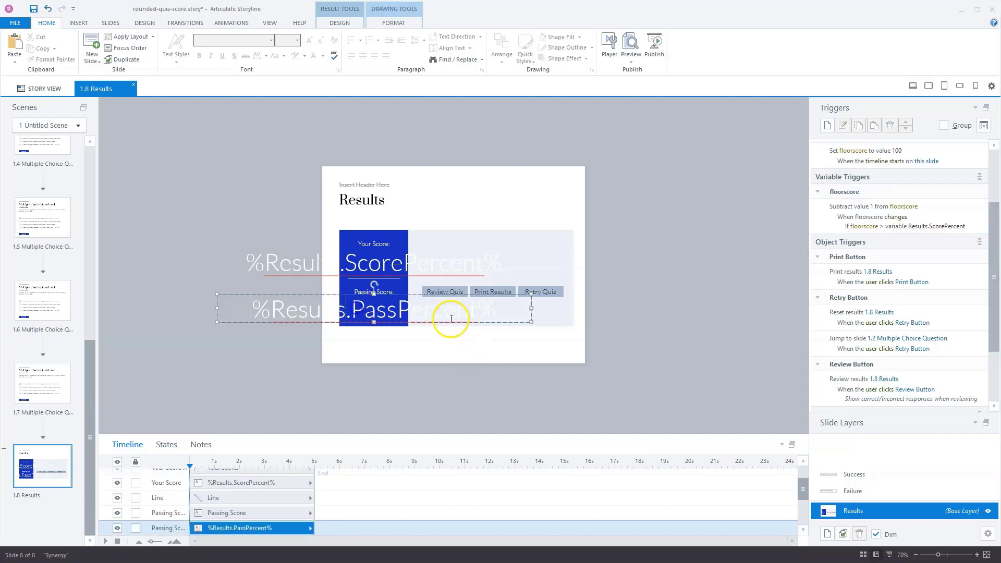
left_click_drag(474, 313, 274, 310)
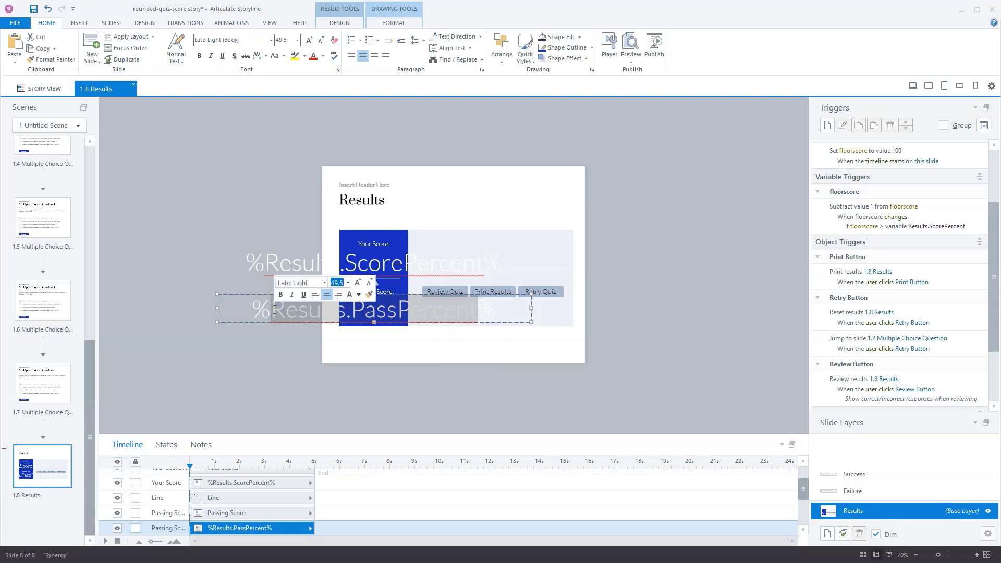
type("floorscore%")
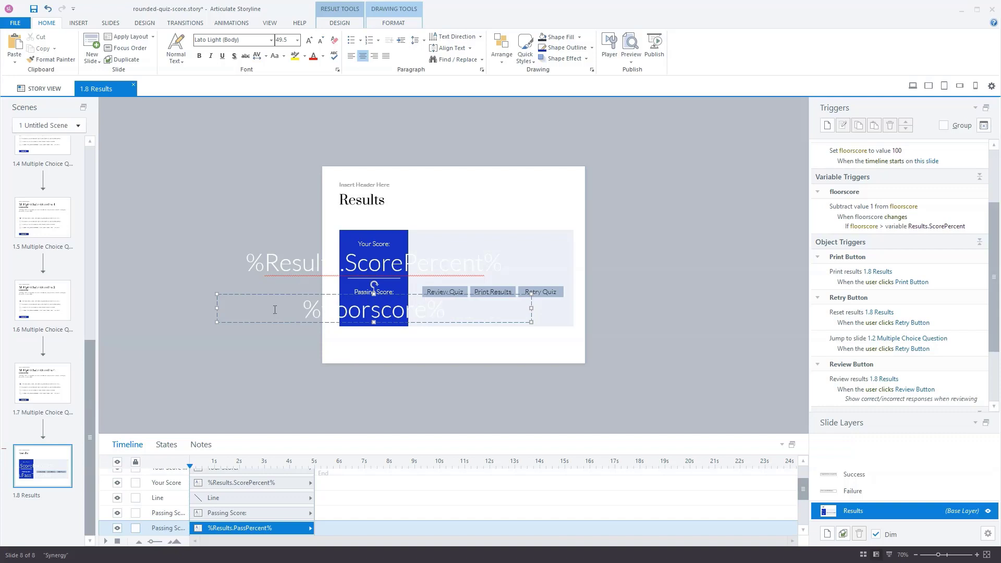
Step: Preview the project with F12 and answer questions 1 and 2 with the first choice
key("F12")
left_click(261, 105)
left_click(946, 516)
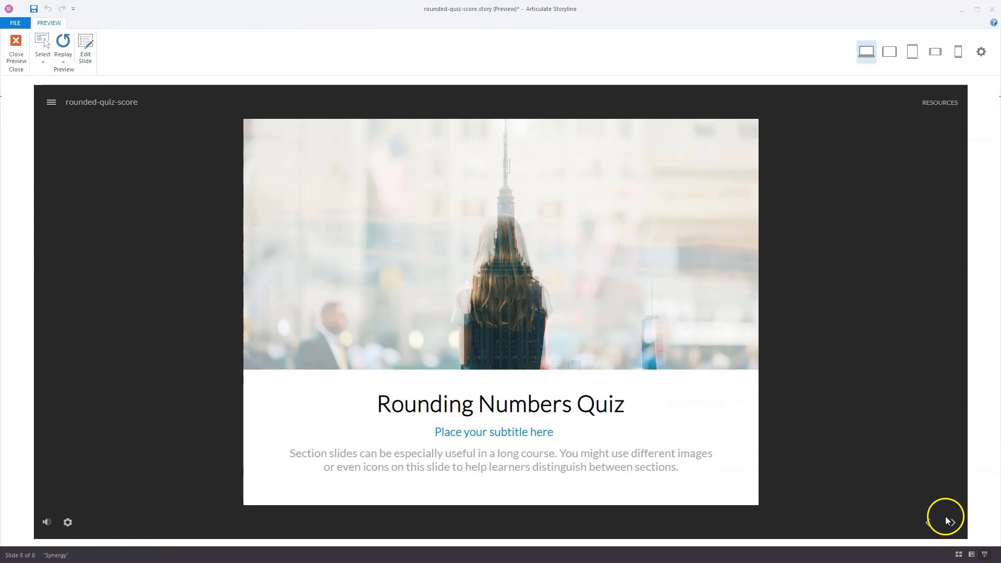
left_click(289, 318)
left_click(329, 473)
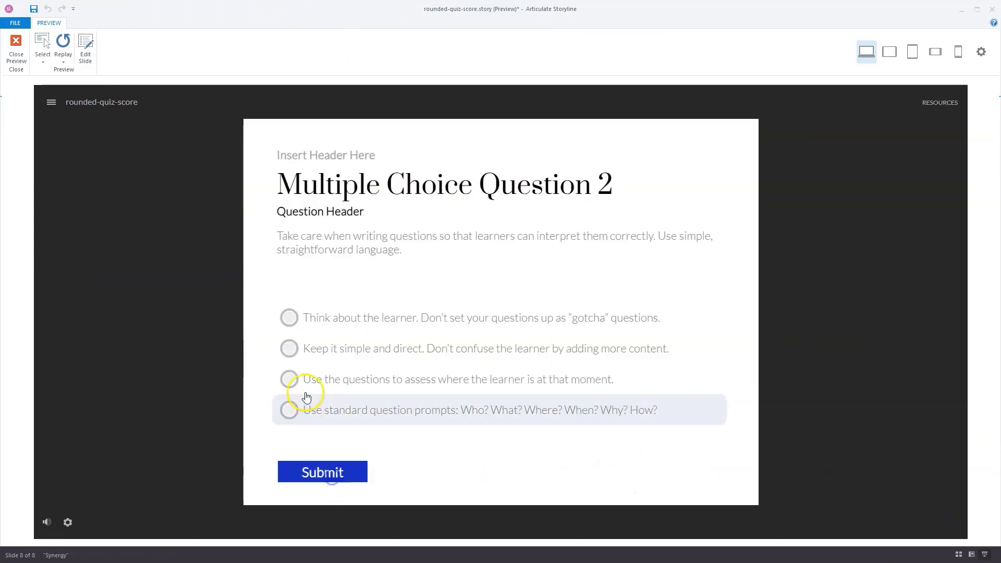
left_click(290, 319)
left_click(313, 473)
Step: Answer questions 3–6 with the fourth choice, submitting each
left_click(290, 417)
left_click(306, 473)
left_click(286, 412)
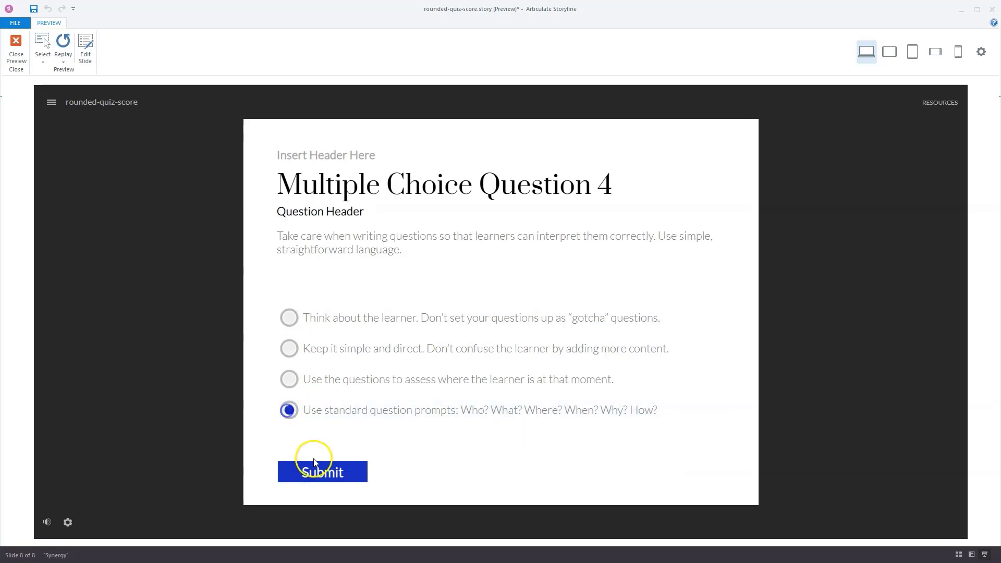
left_click(314, 464)
left_click(288, 410)
left_click(311, 470)
left_click(289, 411)
left_click(312, 472)
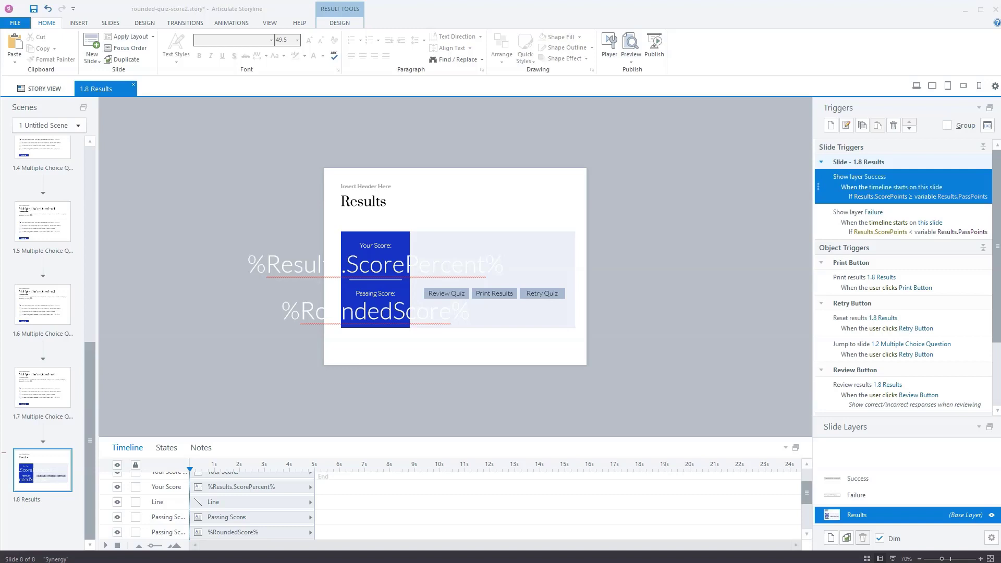
left_click(987, 126)
left_click(339, 218)
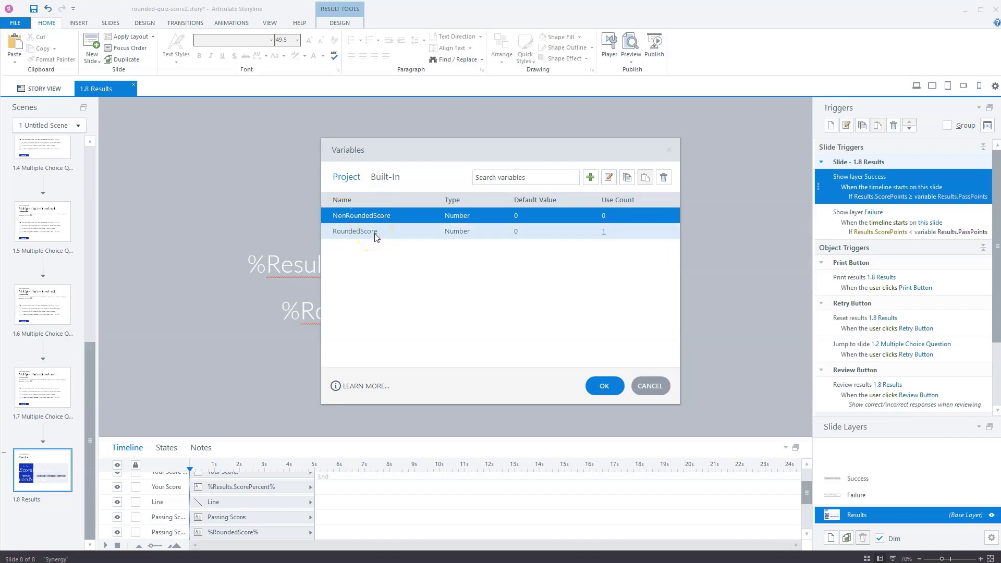
left_click(396, 229)
left_click(604, 386)
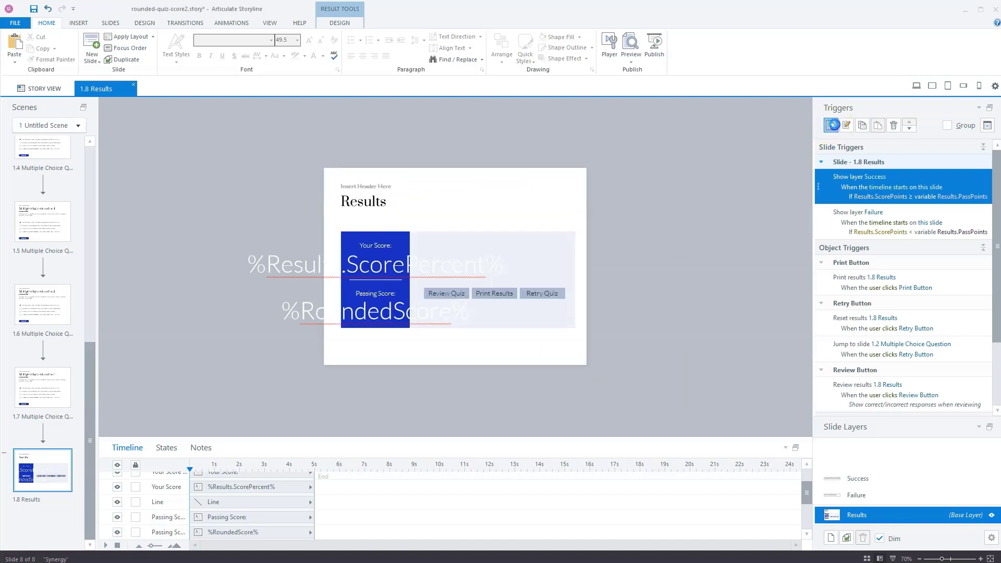
Step: Add a trigger setting NonRoundedScore to Results.ScorePercent and move it to the top
left_click(831, 126)
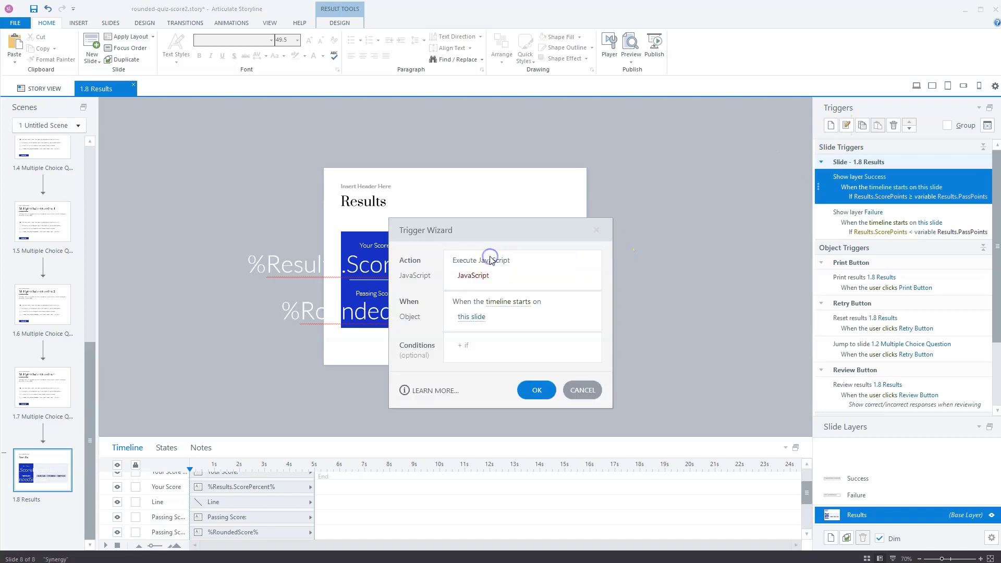
left_click(490, 259)
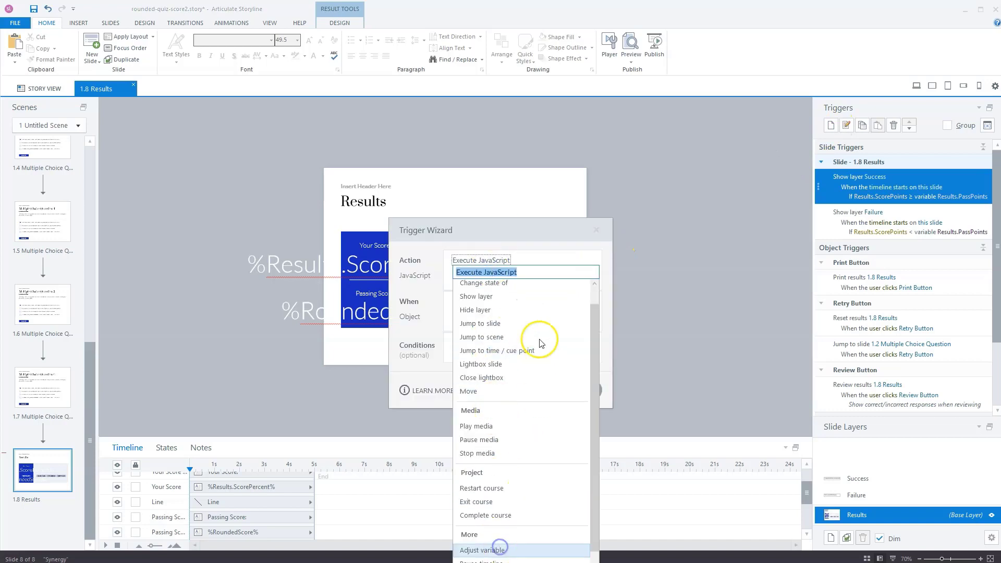
left_click(494, 545)
left_click(491, 276)
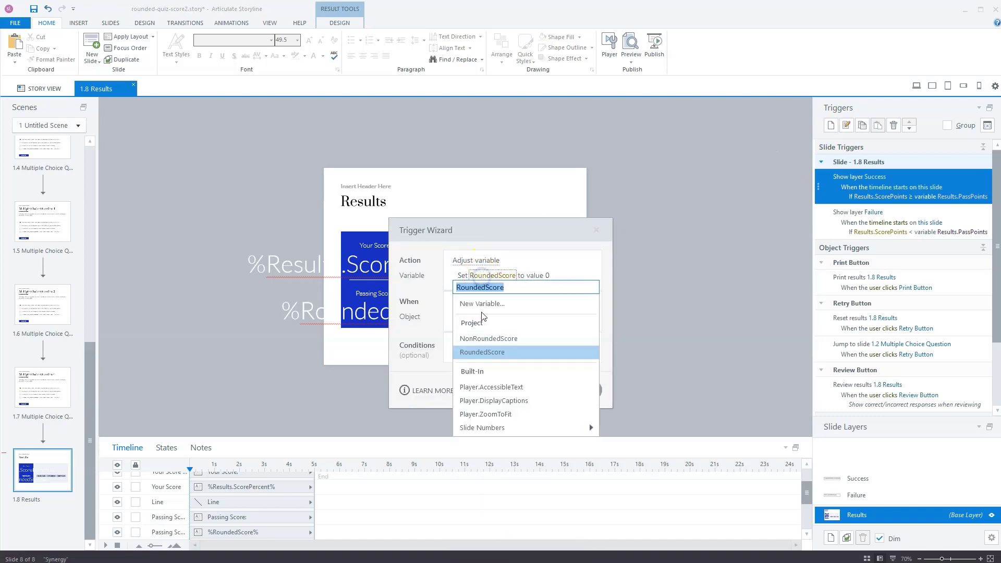
left_click(484, 339)
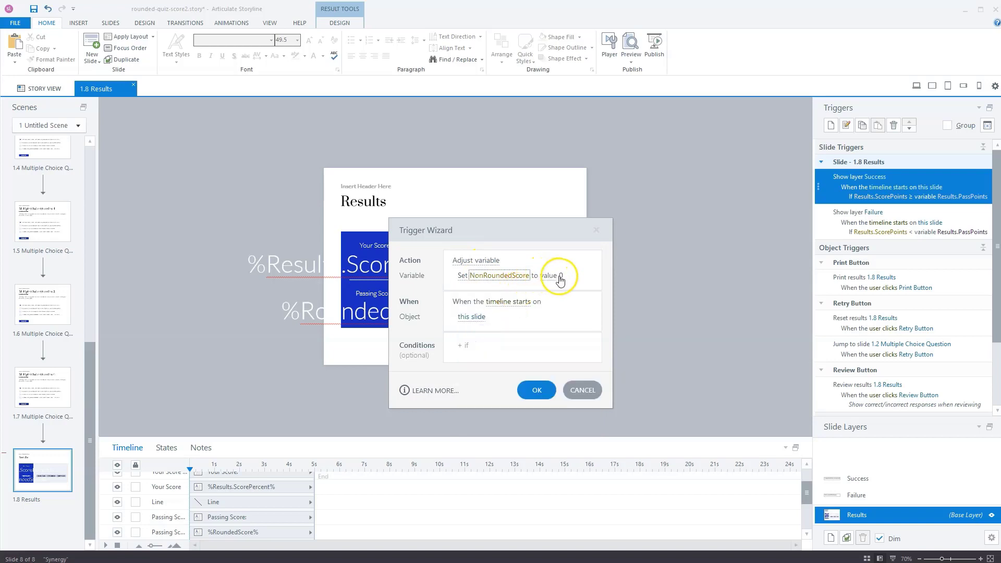
left_click(553, 277)
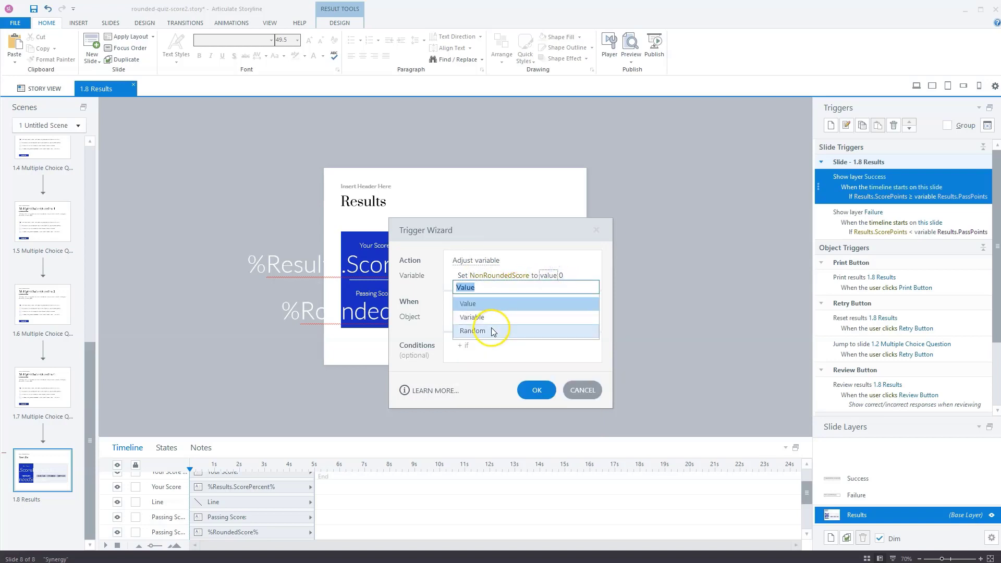
left_click(487, 321)
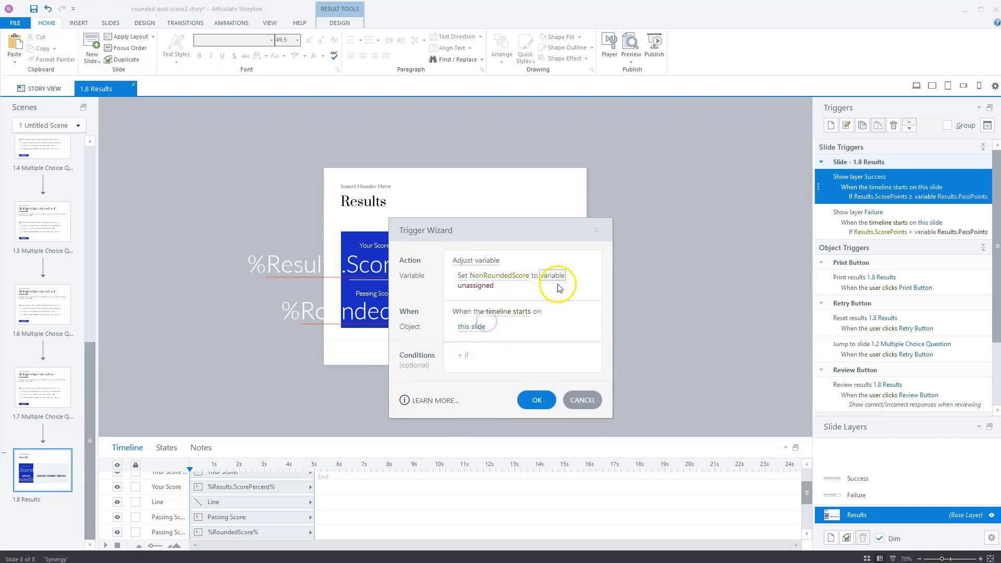
left_click(490, 286)
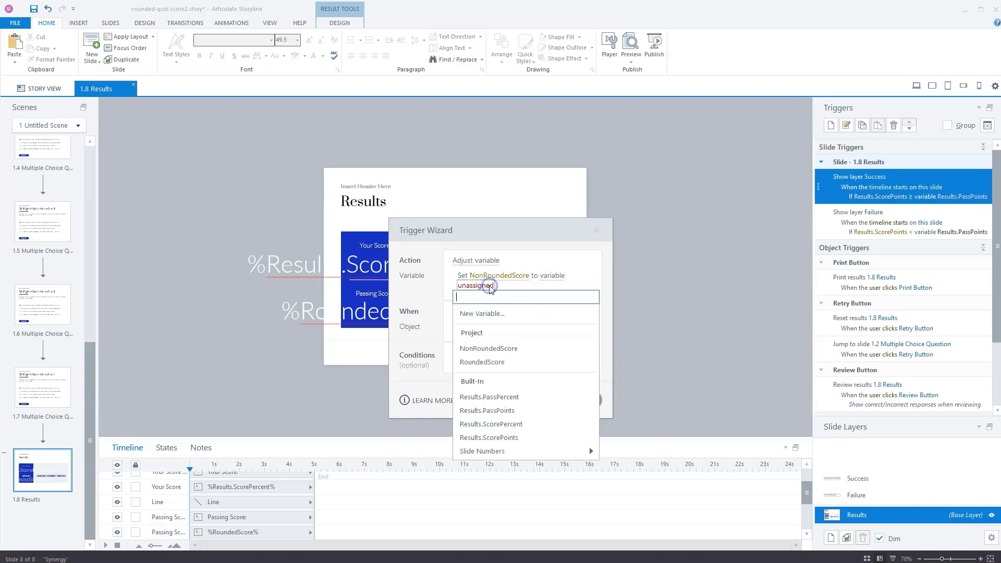
left_click(513, 425)
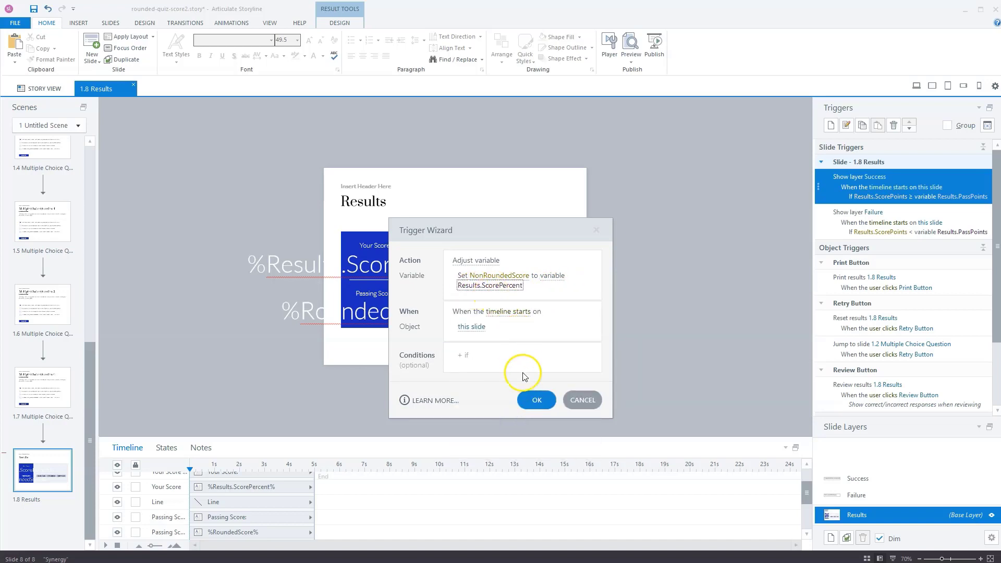
left_click(536, 399)
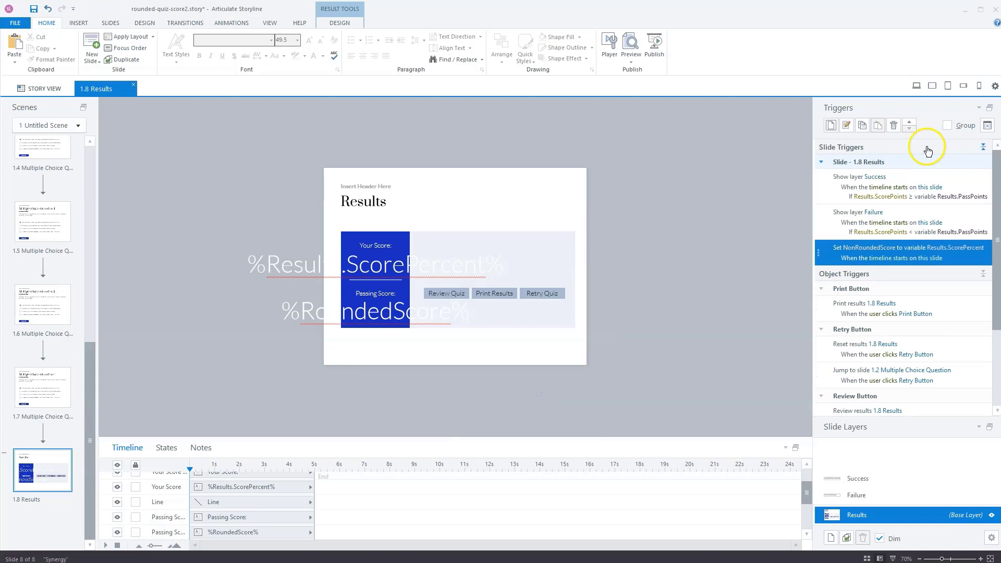
left_click(910, 124)
left_click(910, 124)
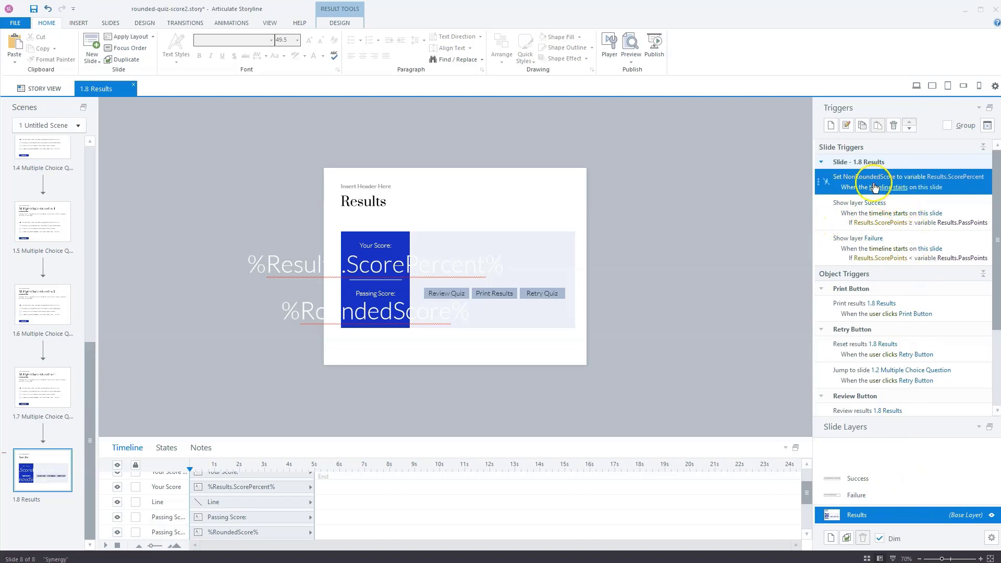
Step: Start a new slide trigger using the Execute JavaScript action
left_click(831, 126)
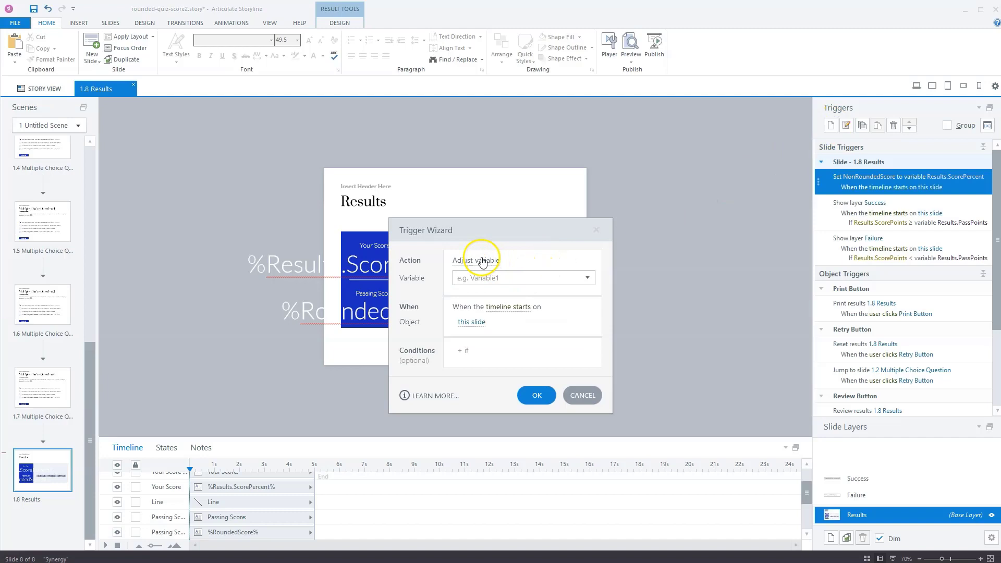
left_click(480, 260)
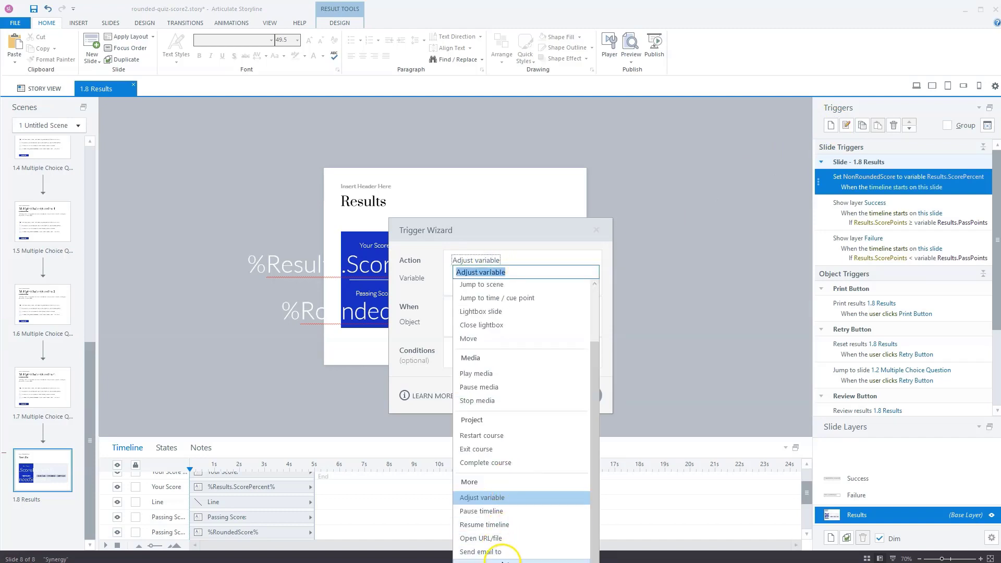
left_click(498, 556)
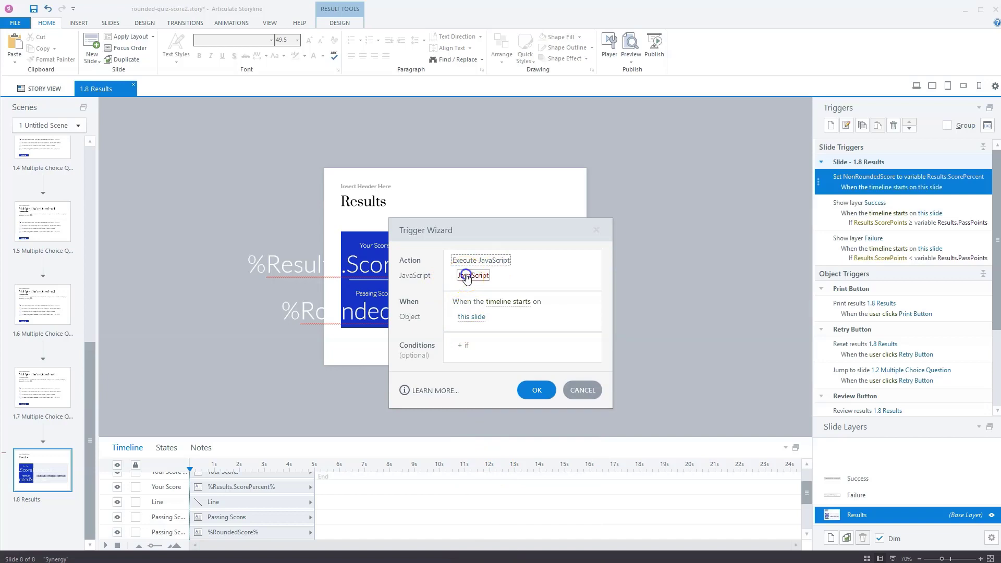
Step: Paste the Math.trunc script storing NonRoundedScore into RoundedScore, removing the leading blank line
left_click(774, 180)
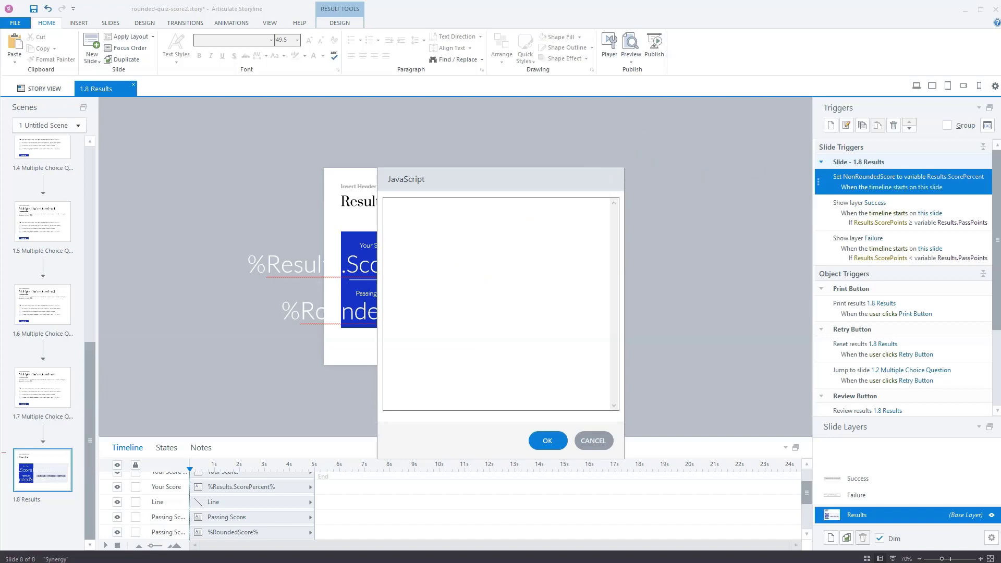
left_click(458, 252)
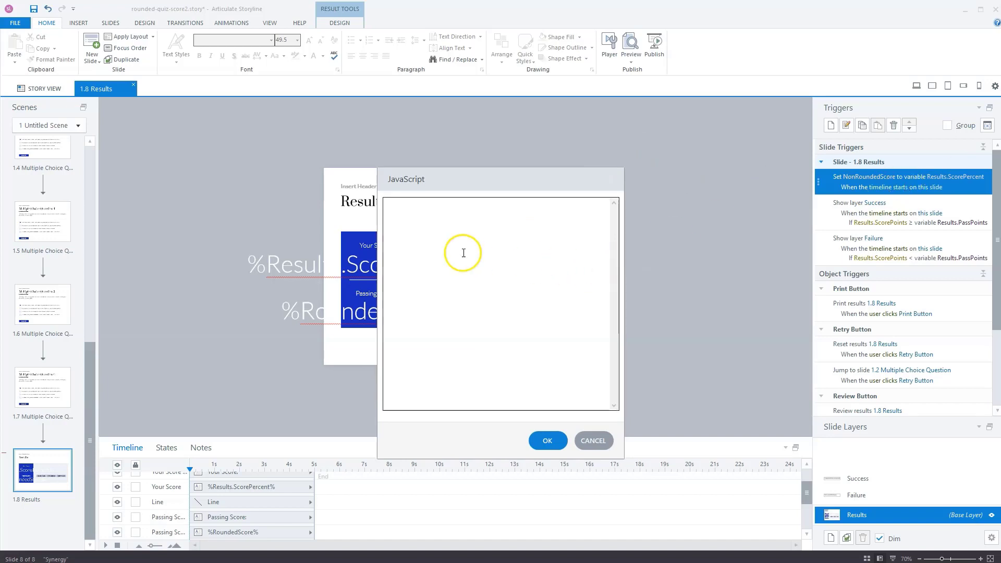
type("var player = GetPlayer();  var numValue = player.GetVar(\"NonRoundedScore\"); var JSRoundedNum = Math.trunc(numValue); player.SetVar(\"RoundedScore\",JSRoundedNum);")
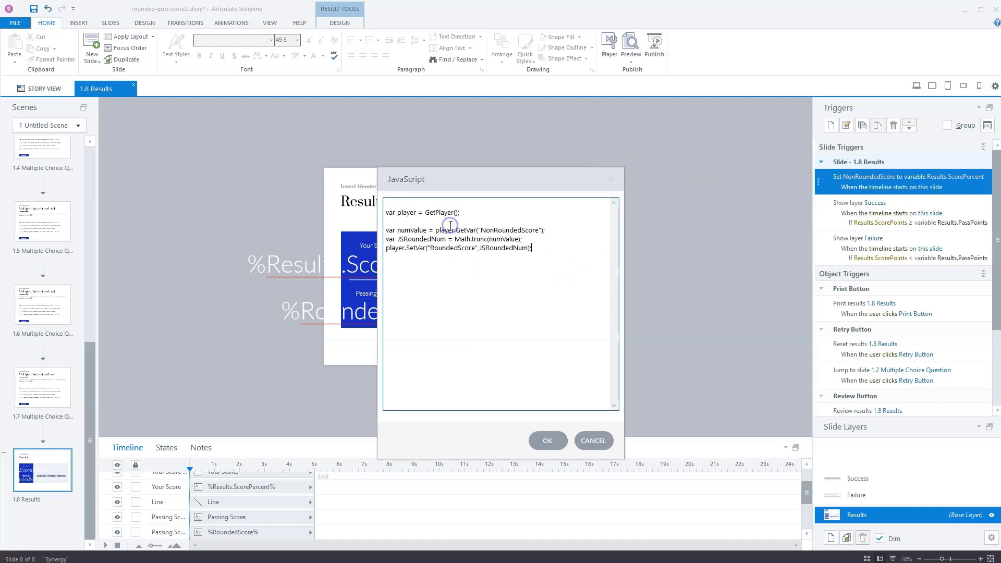
left_click(390, 203)
key("Delete")
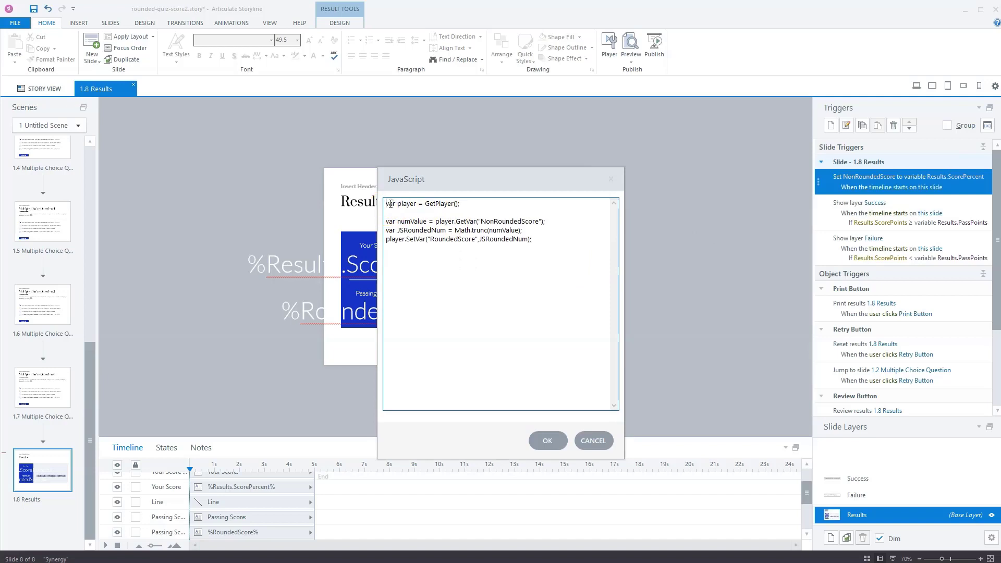
left_click(467, 205)
left_click(547, 439)
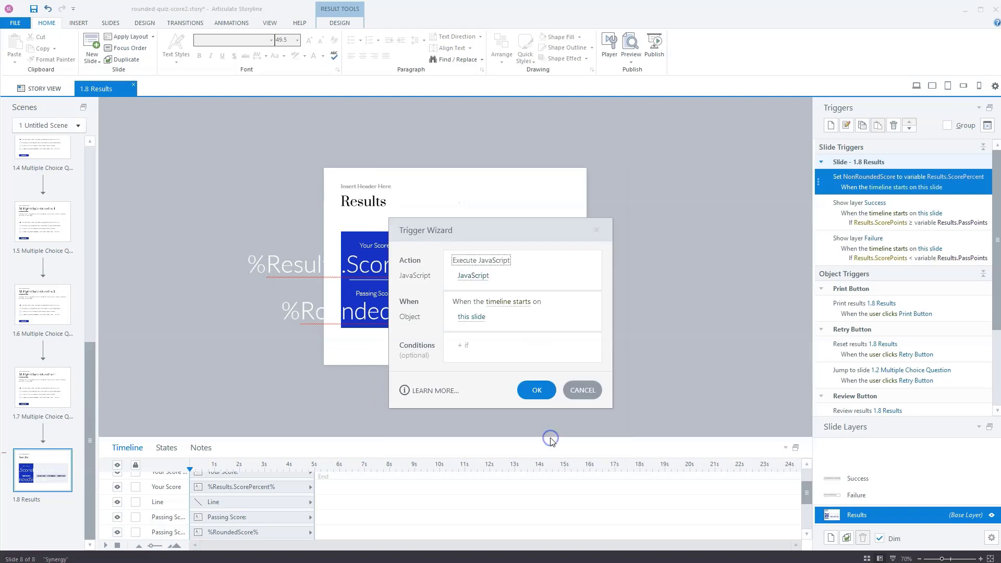
Step: Confirm the Trigger Wizard so the Execute JavaScript trigger runs at timeline start
left_click(537, 390)
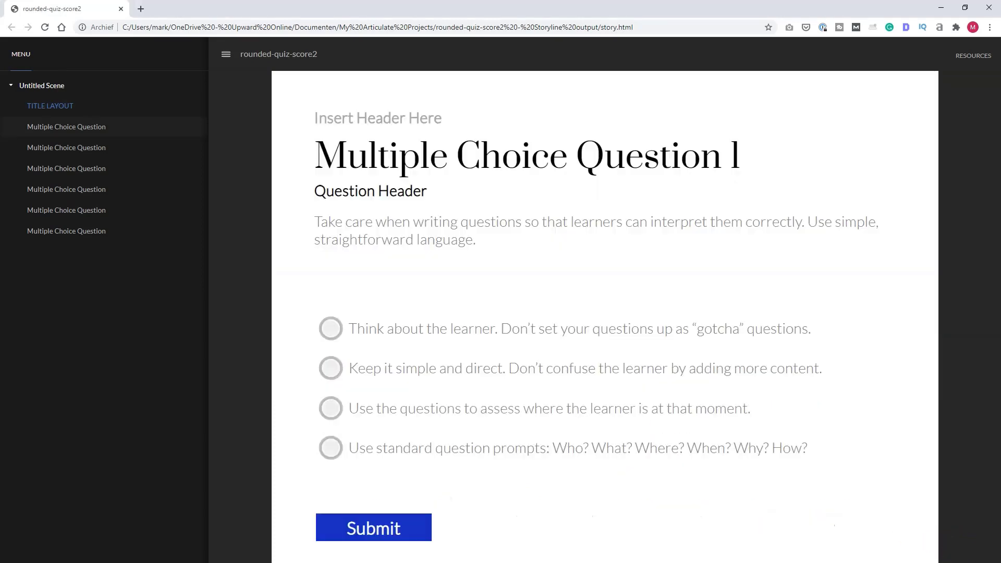
Step: Submit the first answer on questions 1–2 and the last answer on questions 3–6
left_click(331, 328)
left_click(384, 527)
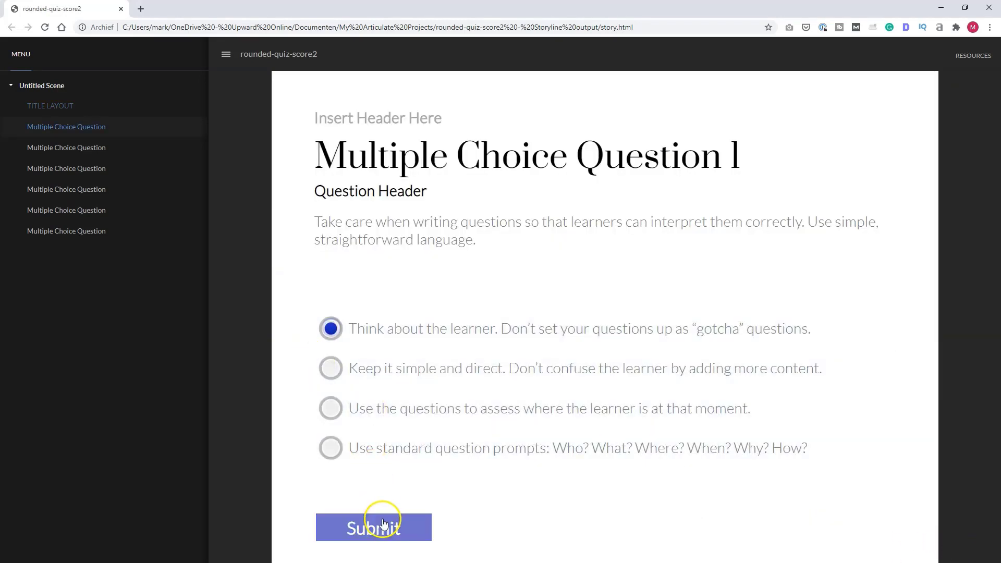
left_click(330, 328)
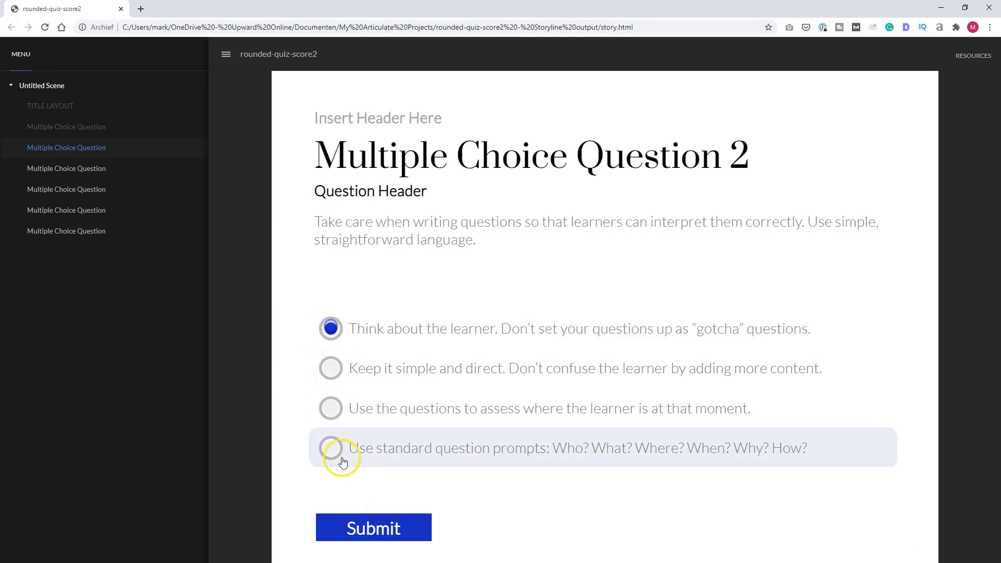
left_click(355, 527)
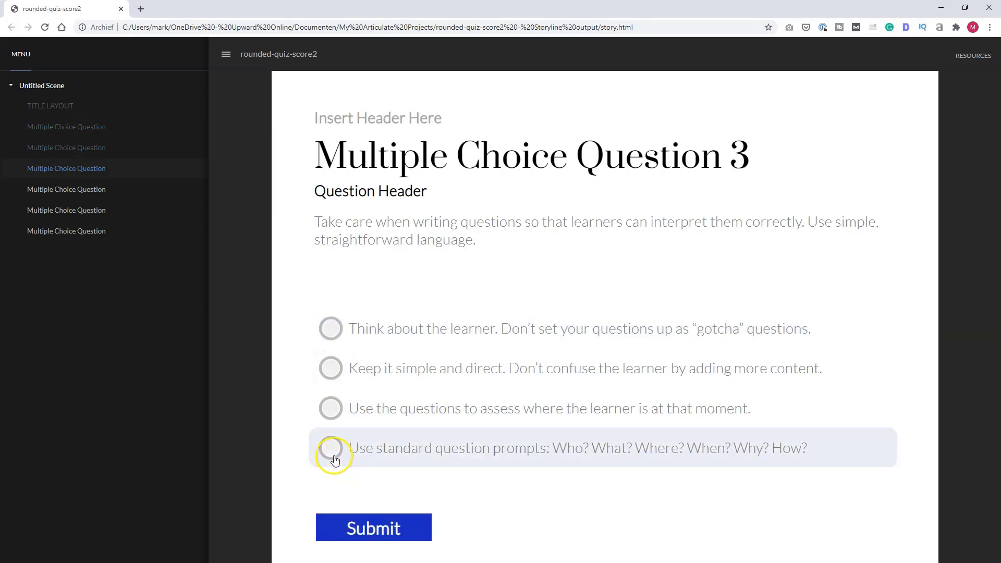
left_click(332, 450)
left_click(346, 527)
left_click(331, 448)
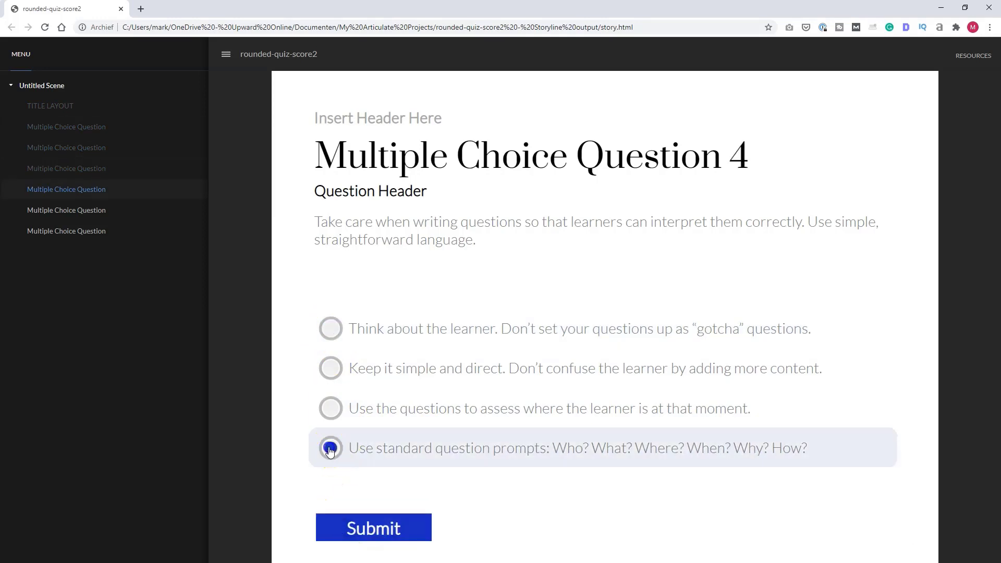
left_click(333, 529)
left_click(327, 449)
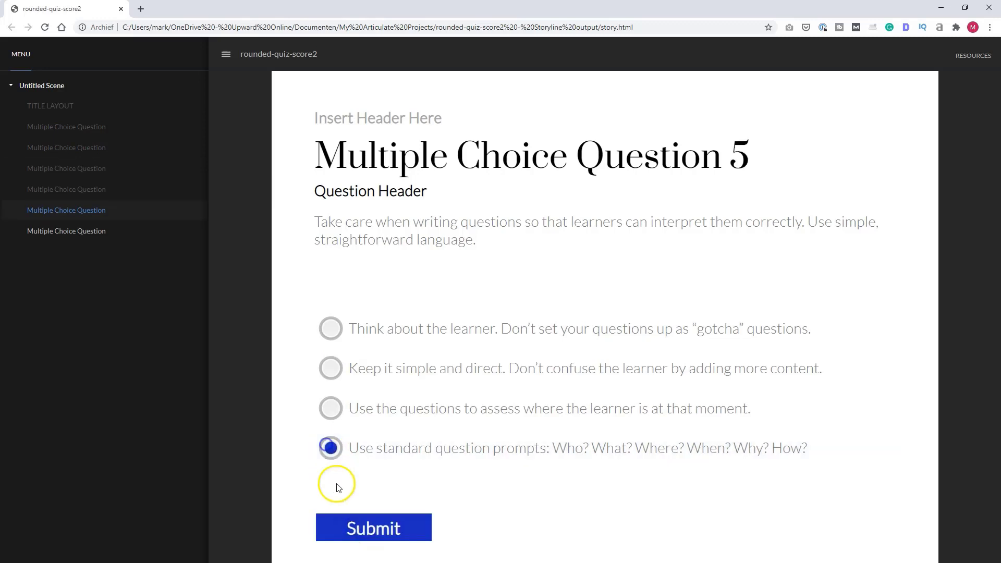
left_click(346, 529)
left_click(328, 448)
left_click(356, 525)
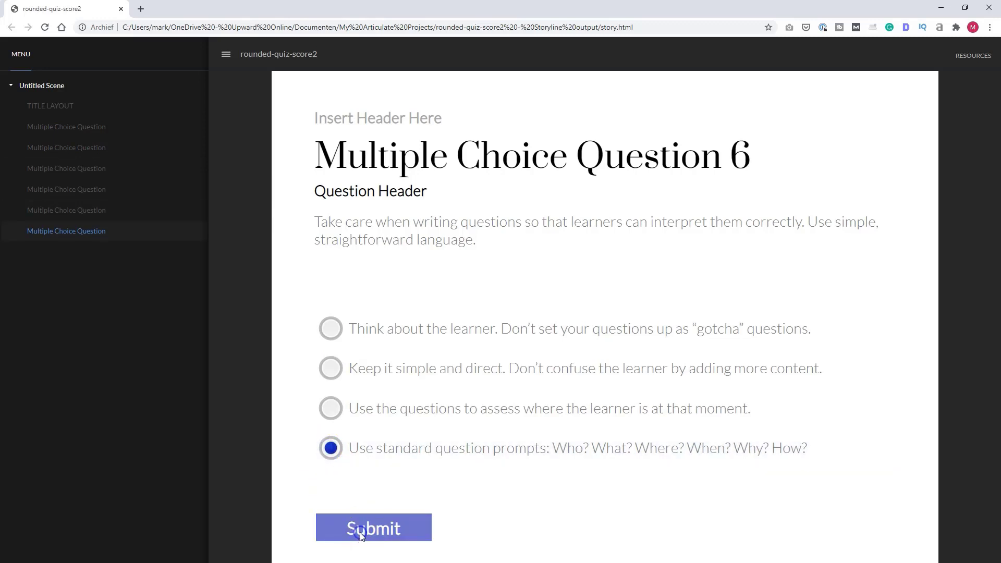